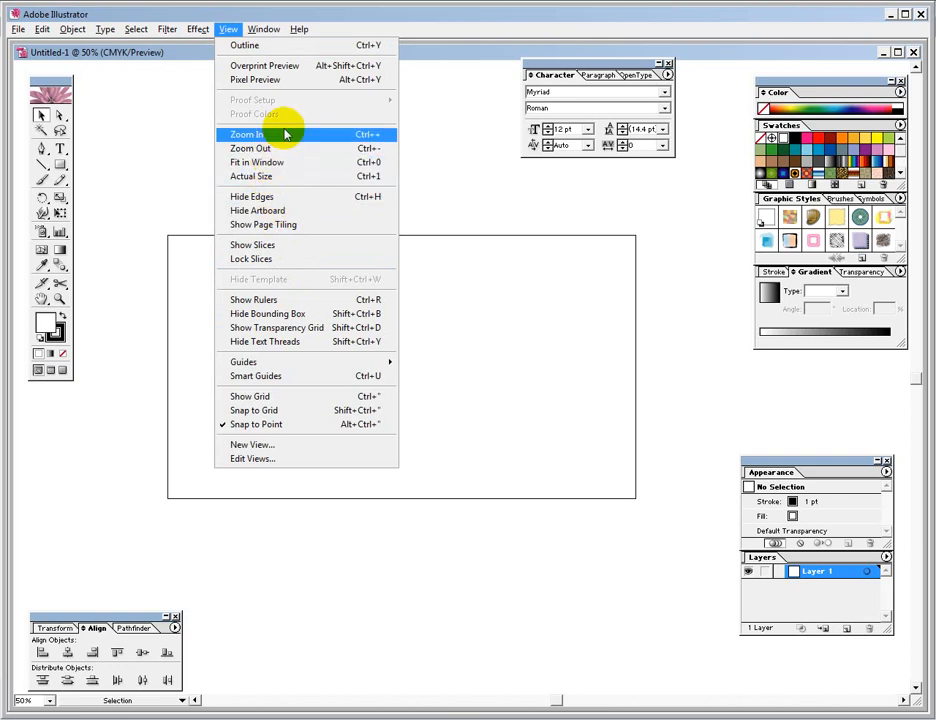
# - Display the document grid over the blank artboard
pyautogui.click(464, 214)
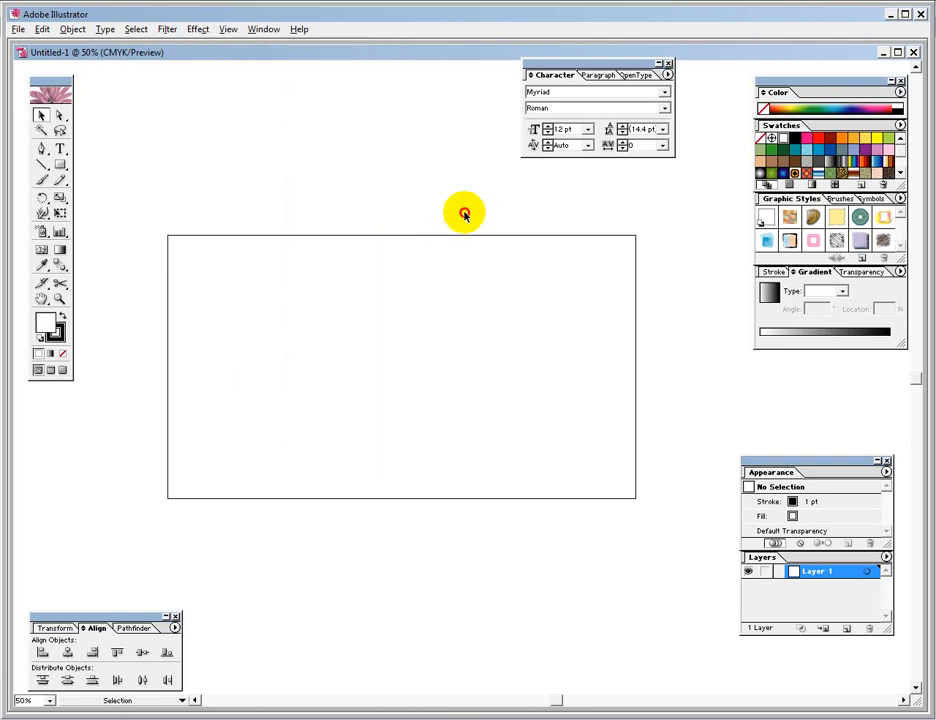
pyautogui.click(226, 29)
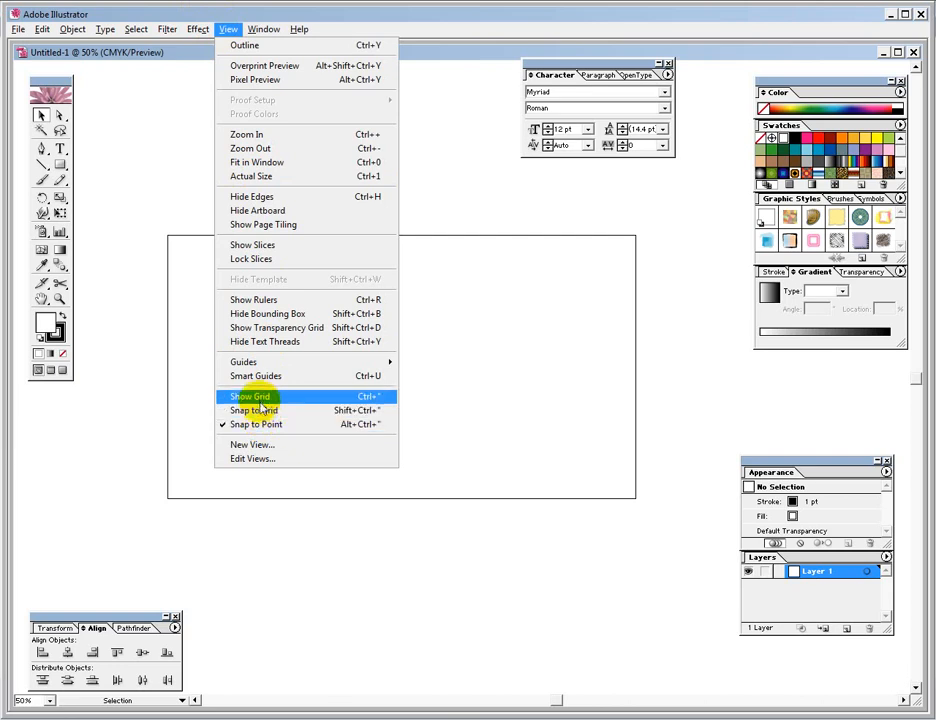
pyautogui.click(250, 397)
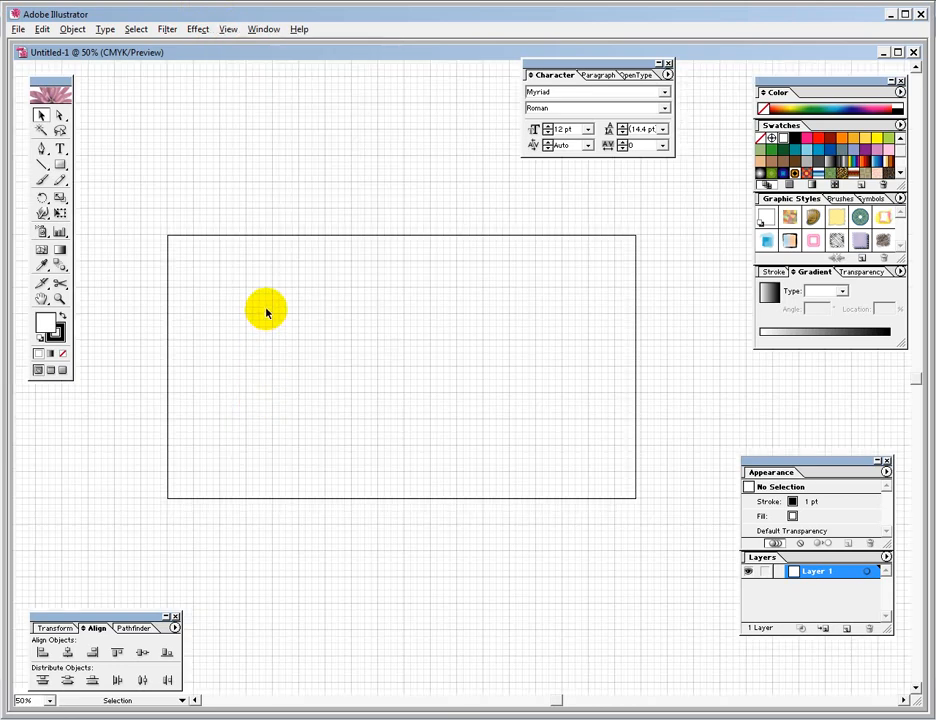
# - Draw a short, nearly horizontal line segment with the Pen tool near the middle of the artboard
pyautogui.hotkey('ctrl', '+')
pyautogui.hotkey('ctrl', '+')
pyautogui.hotkey('ctrl', '+')
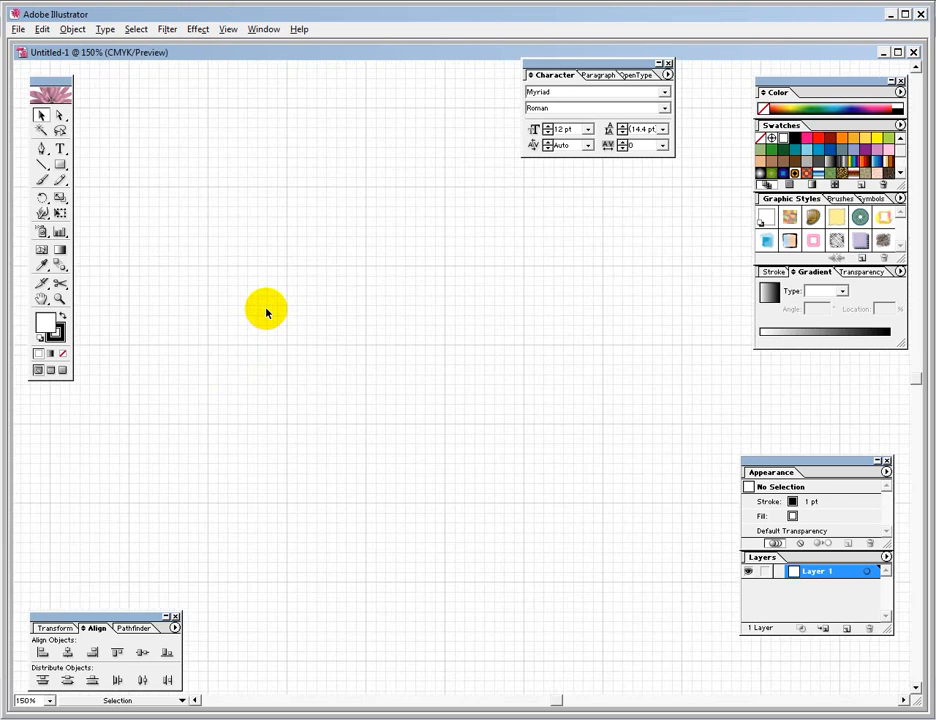
pyautogui.click(41, 148)
pyautogui.click(342, 340)
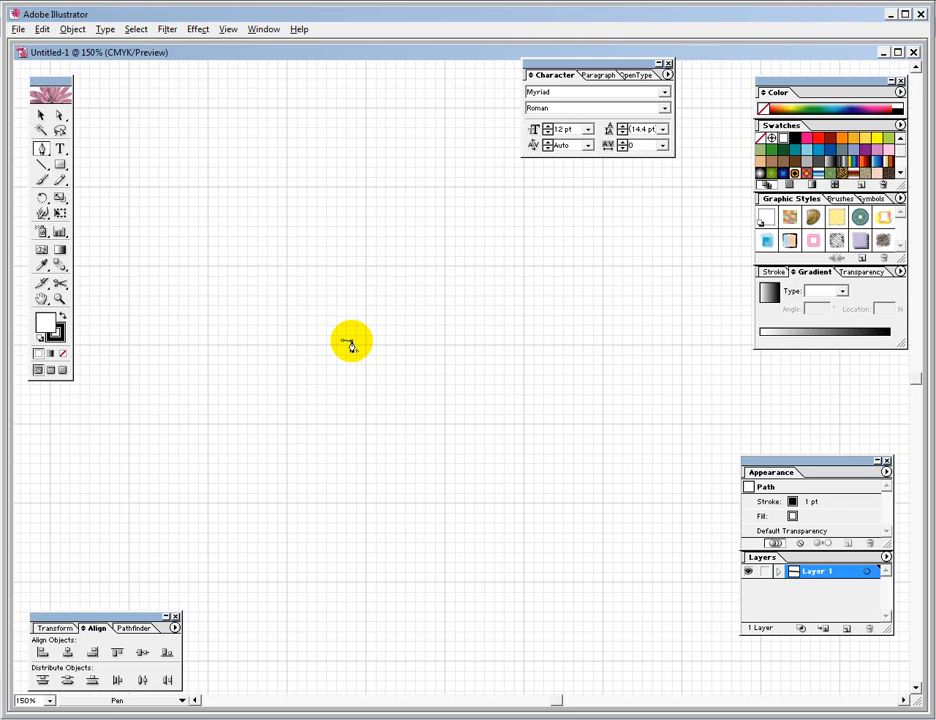
# - Draw a trial zigzag path off the grid lines with the Pen tool and delete it
pyautogui.hotkey('ctrl', '=')
pyautogui.hotkey('ctrl', '=')
pyautogui.hotkey('ctrl', '=')
pyautogui.hotkey('ctrl', '=')
pyautogui.hotkey('ctrl', '=')
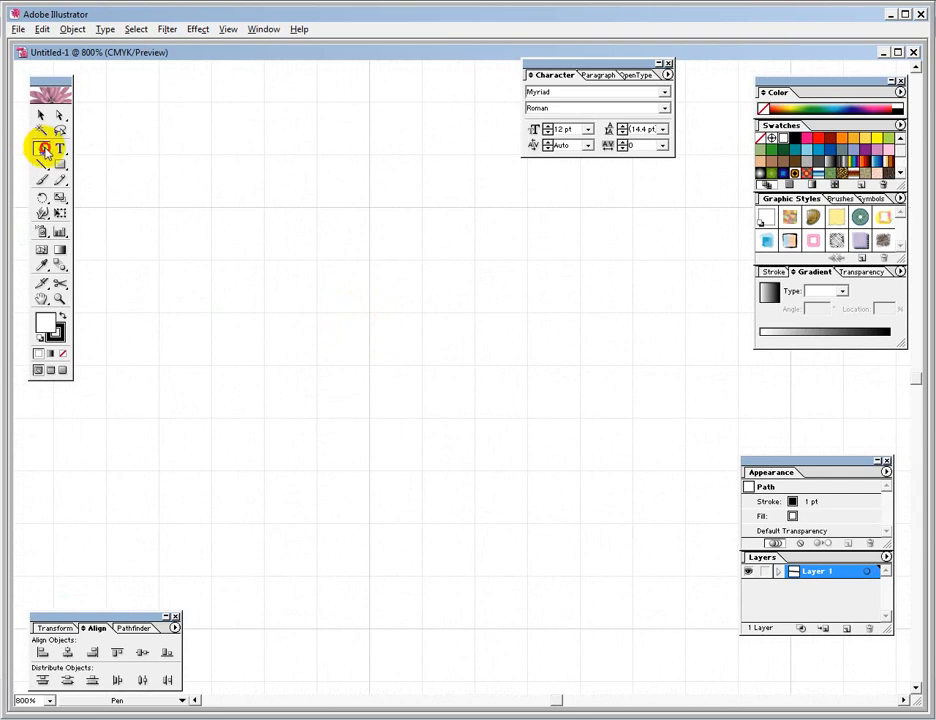
pyautogui.click(346, 342)
pyautogui.click(401, 343)
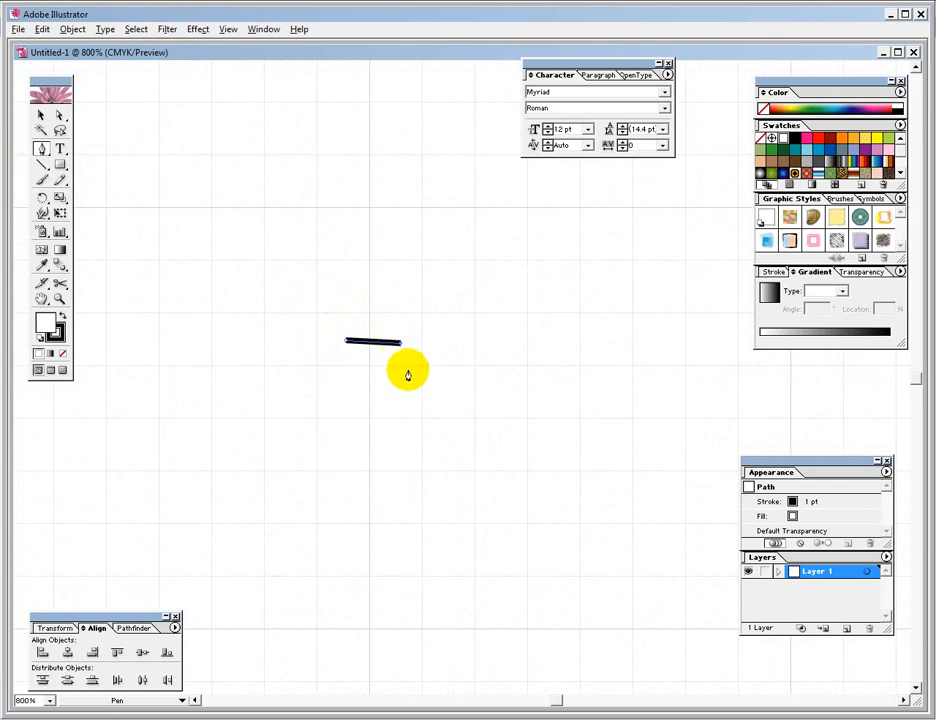
pyautogui.click(405, 389)
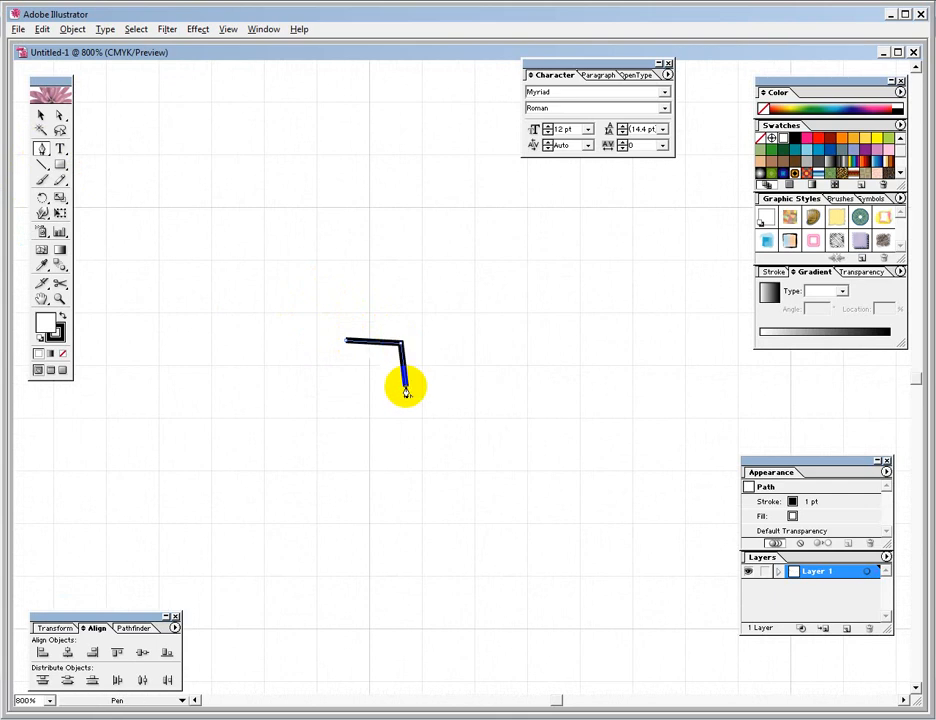
pyautogui.click(321, 267)
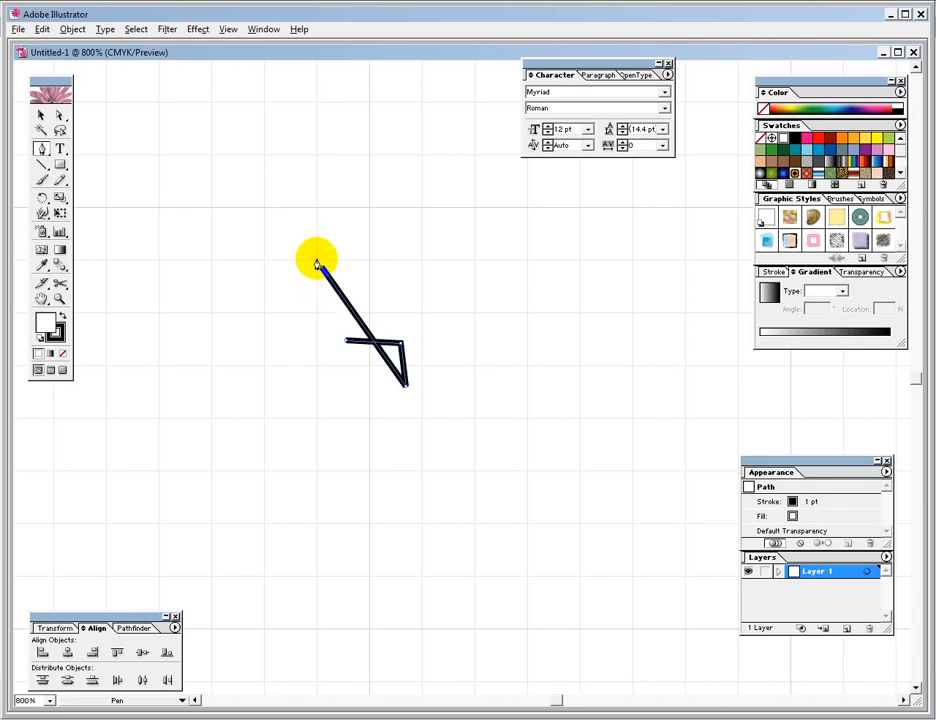
pyautogui.click(368, 260)
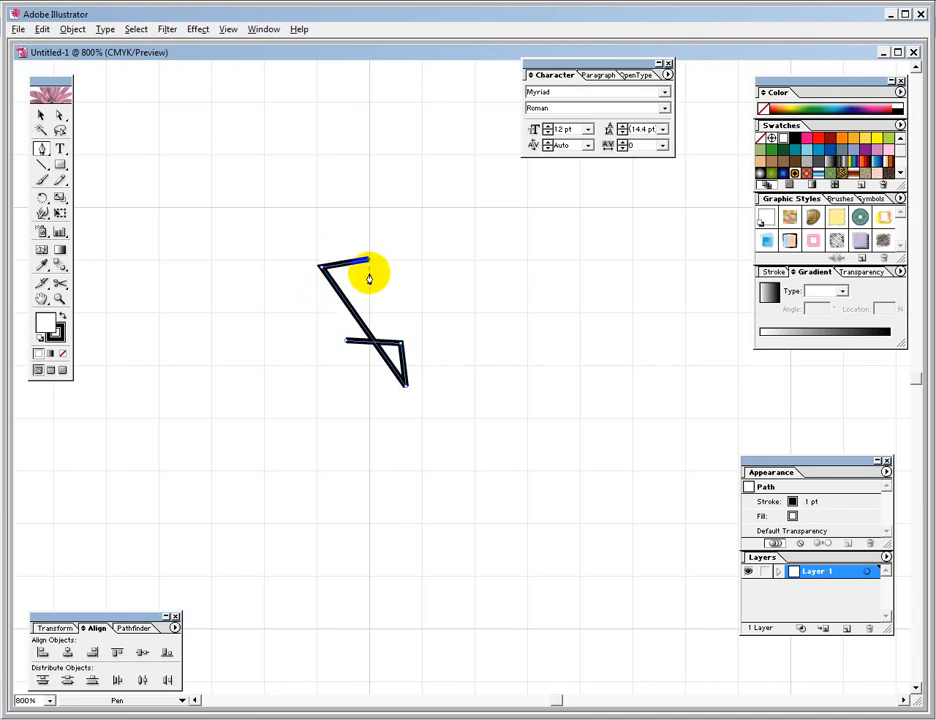
pyautogui.click(40, 115)
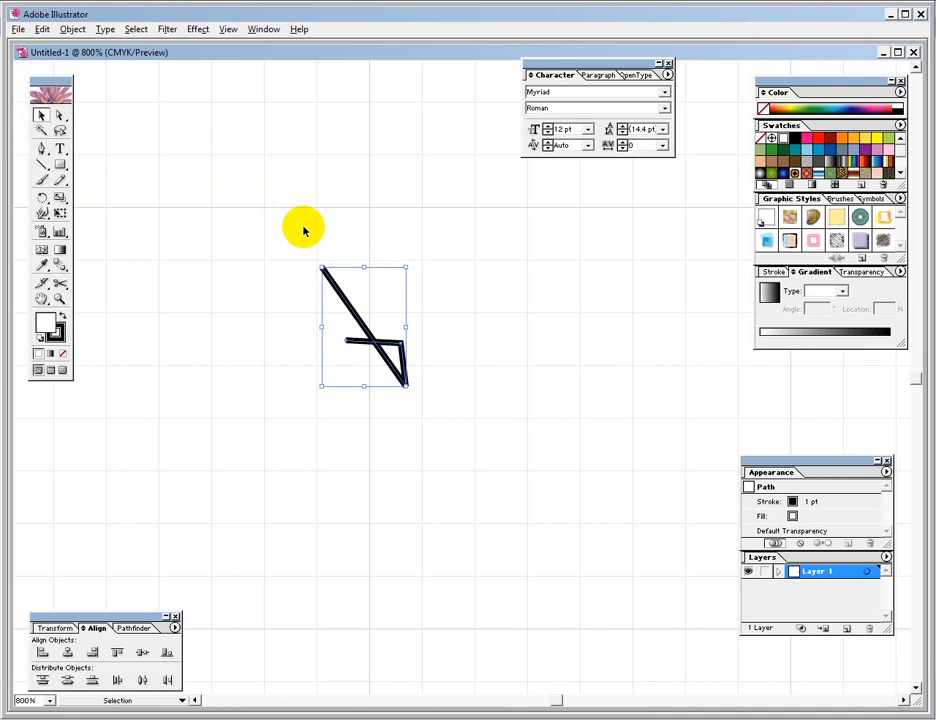
pyautogui.press('Delete')
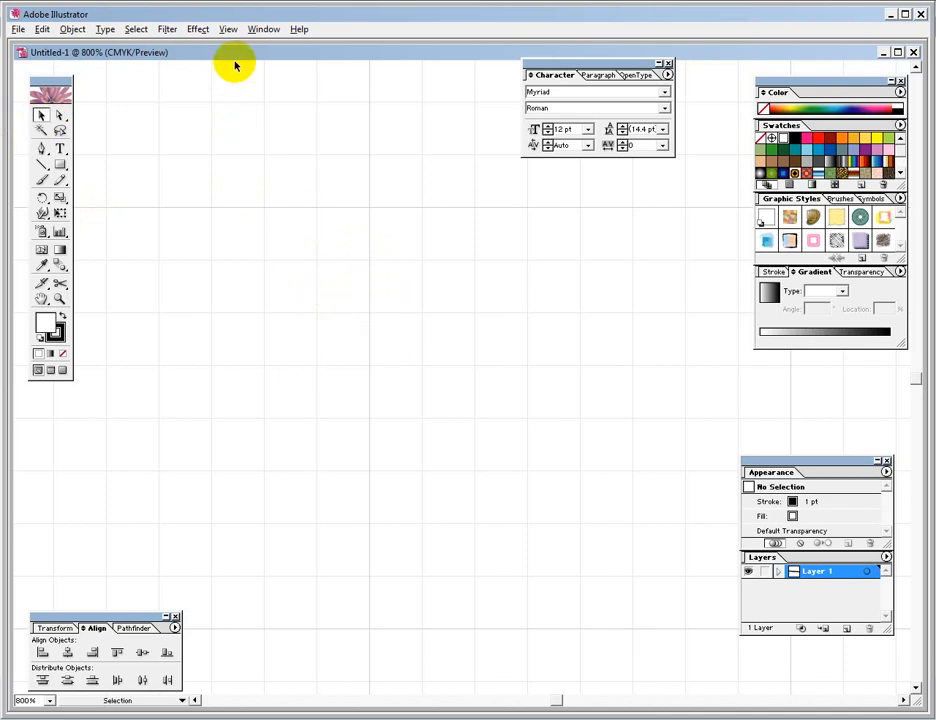
# - Turn on Snap to Grid
pyautogui.click(228, 29)
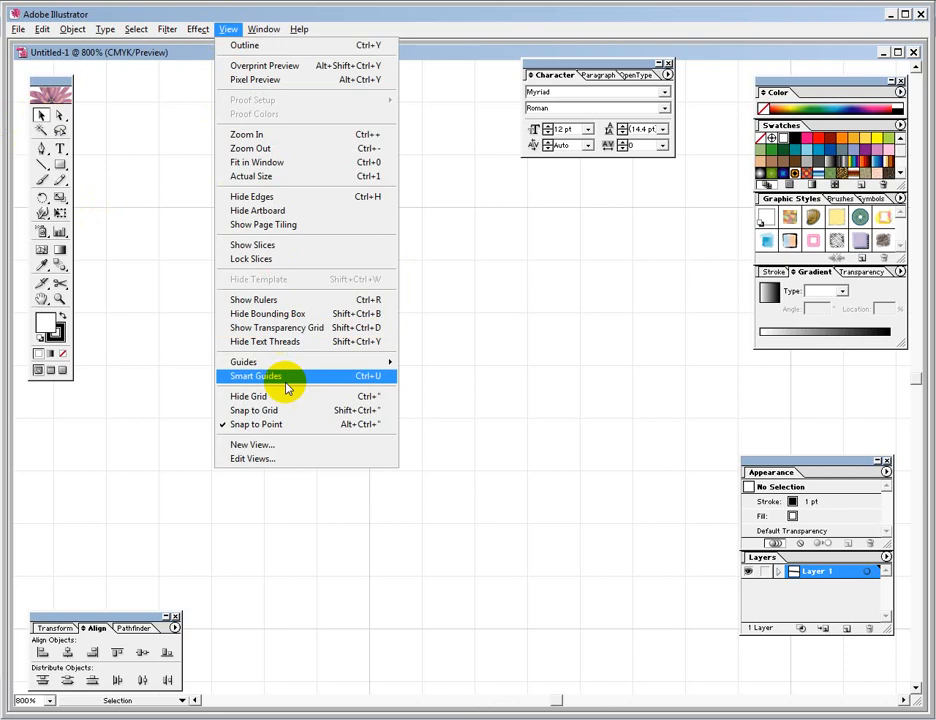
pyautogui.click(295, 413)
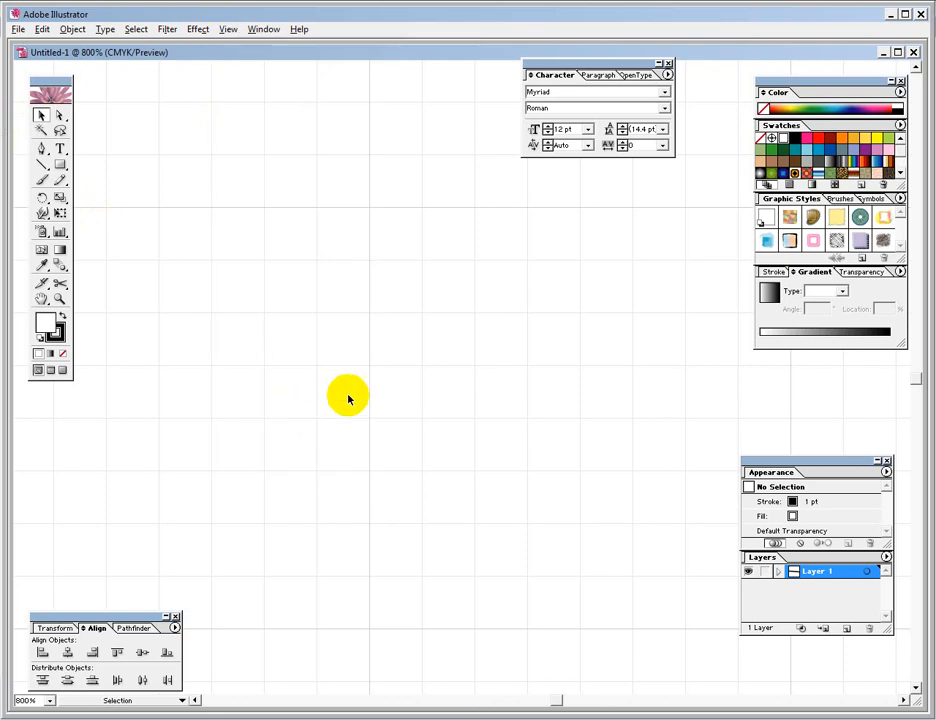
# - Draw an open angular path with the Pen tool, placing its five anchor points on grid intersections
pyautogui.click(40, 152)
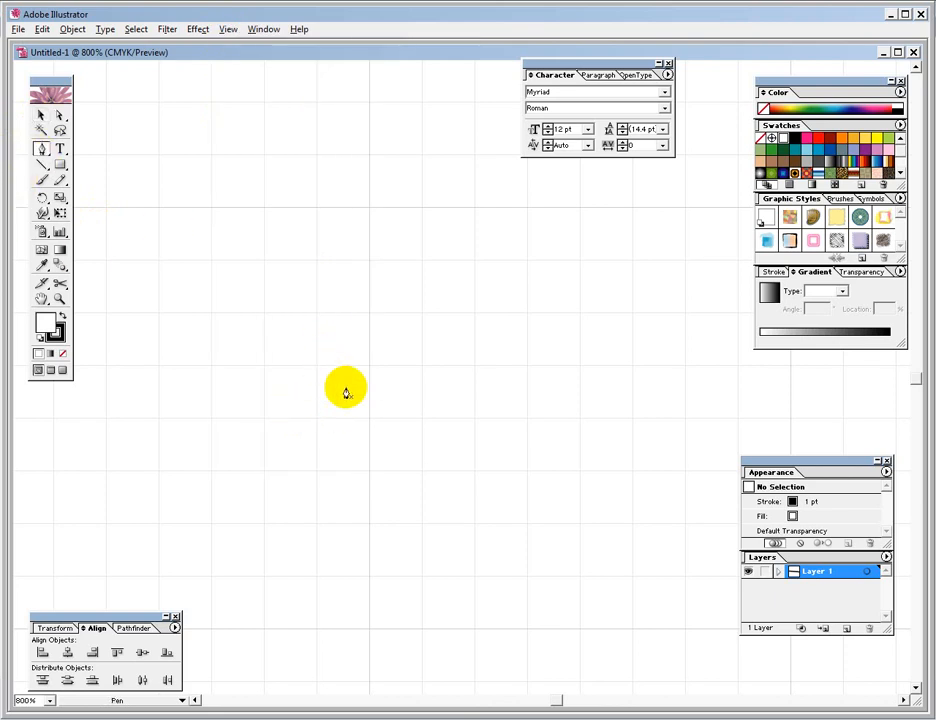
pyautogui.click(345, 391)
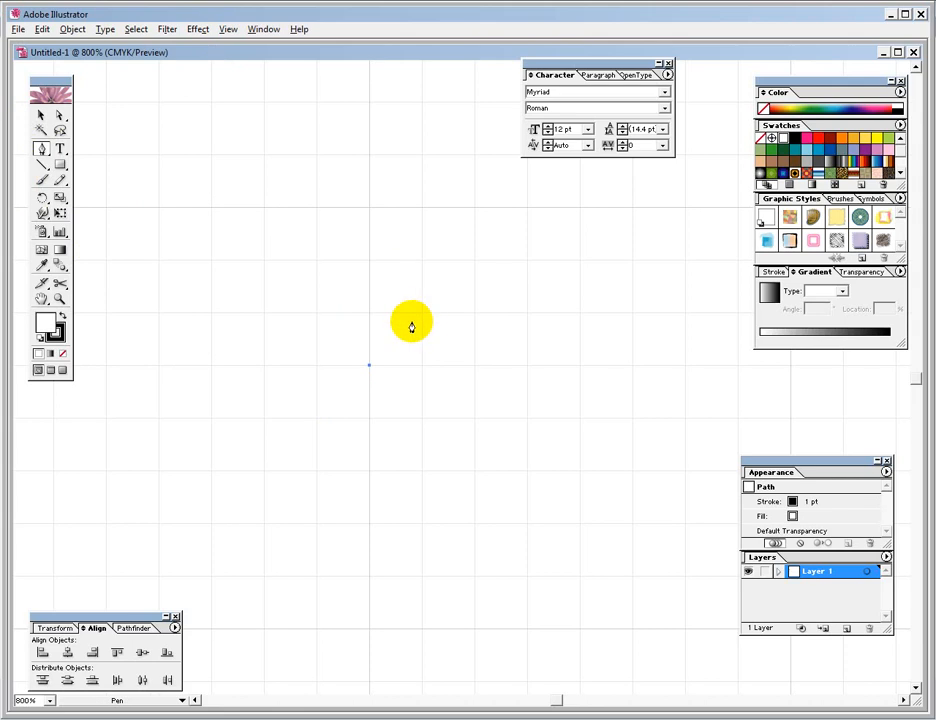
pyautogui.click(421, 313)
pyautogui.click(477, 259)
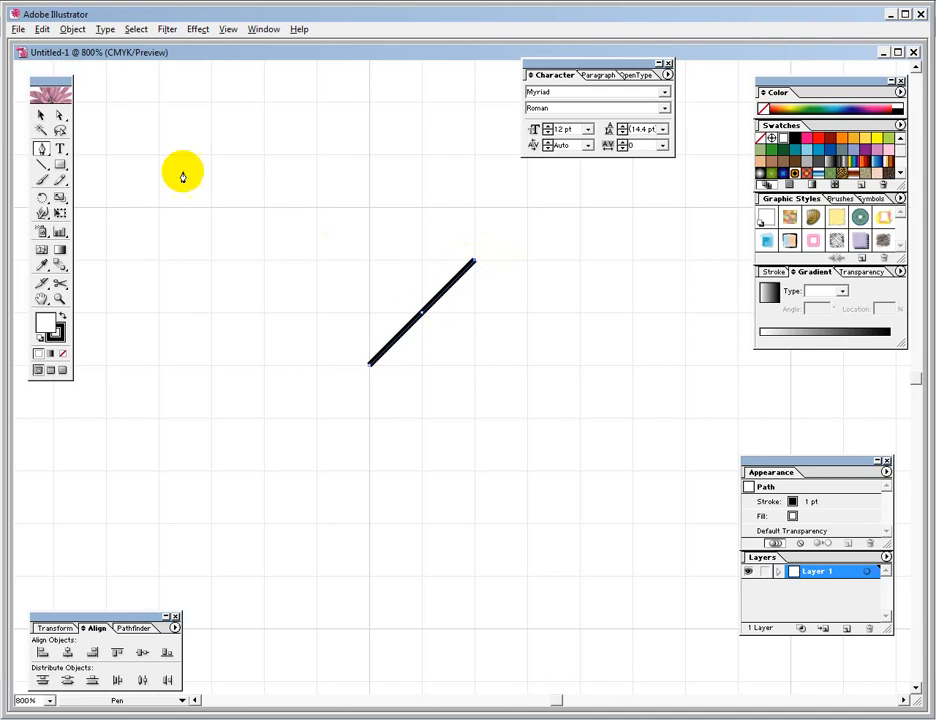
pyautogui.click(233, 30)
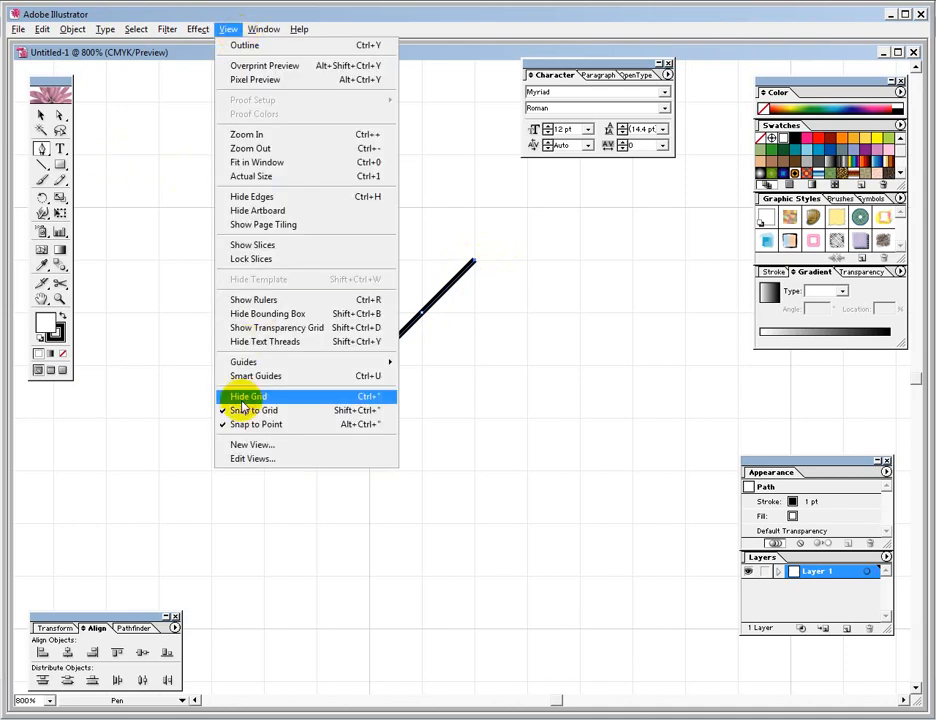
pyautogui.click(586, 341)
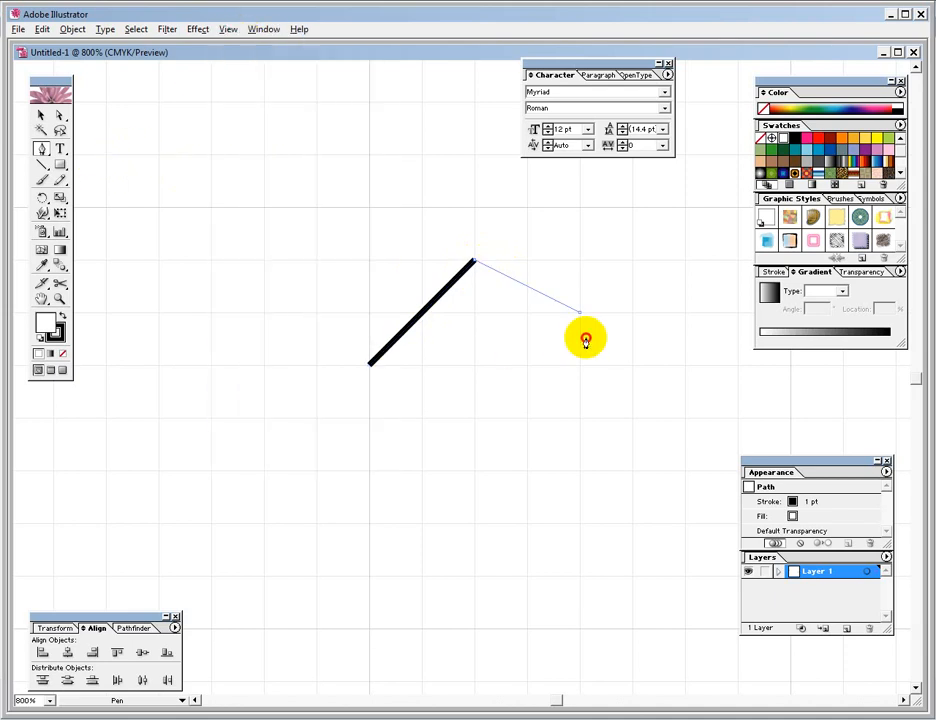
pyautogui.click(586, 341)
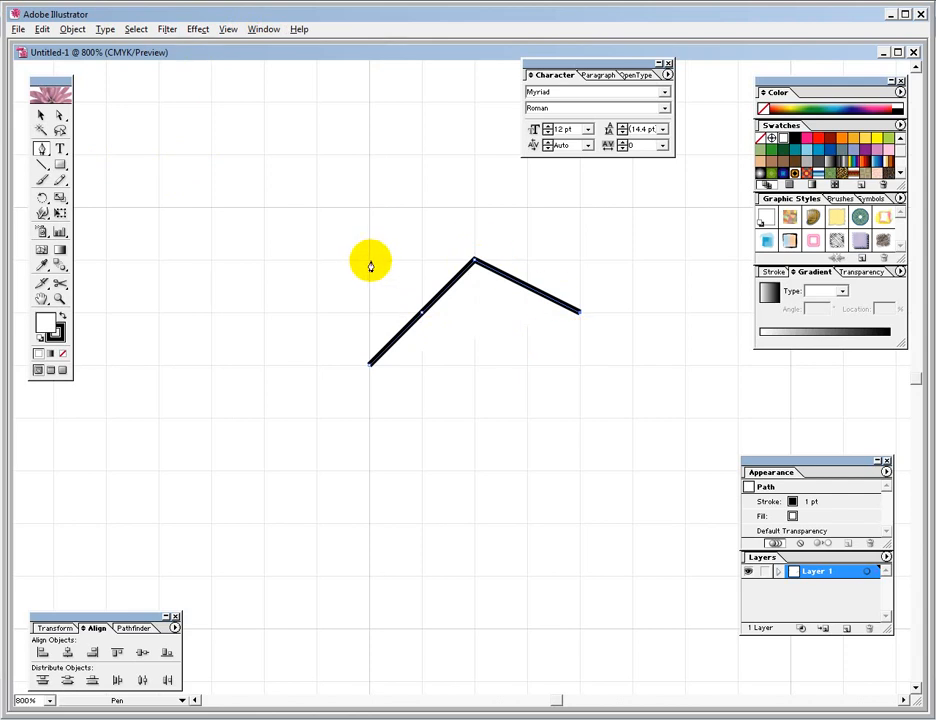
pyautogui.click(476, 468)
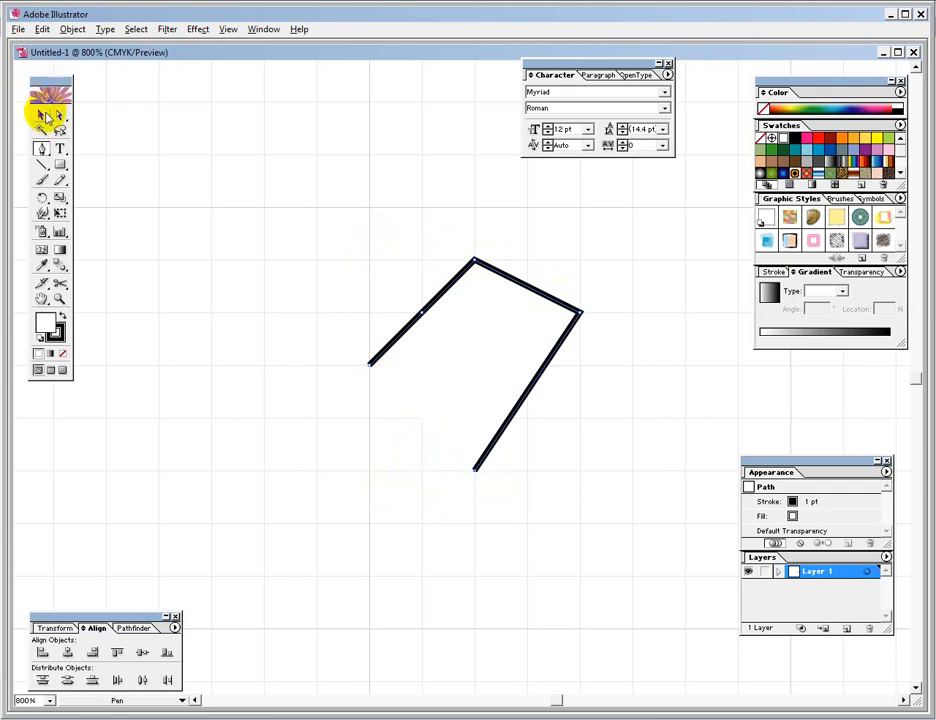
# - Undo all segments of the open grid-snapped path
pyautogui.click(41, 115)
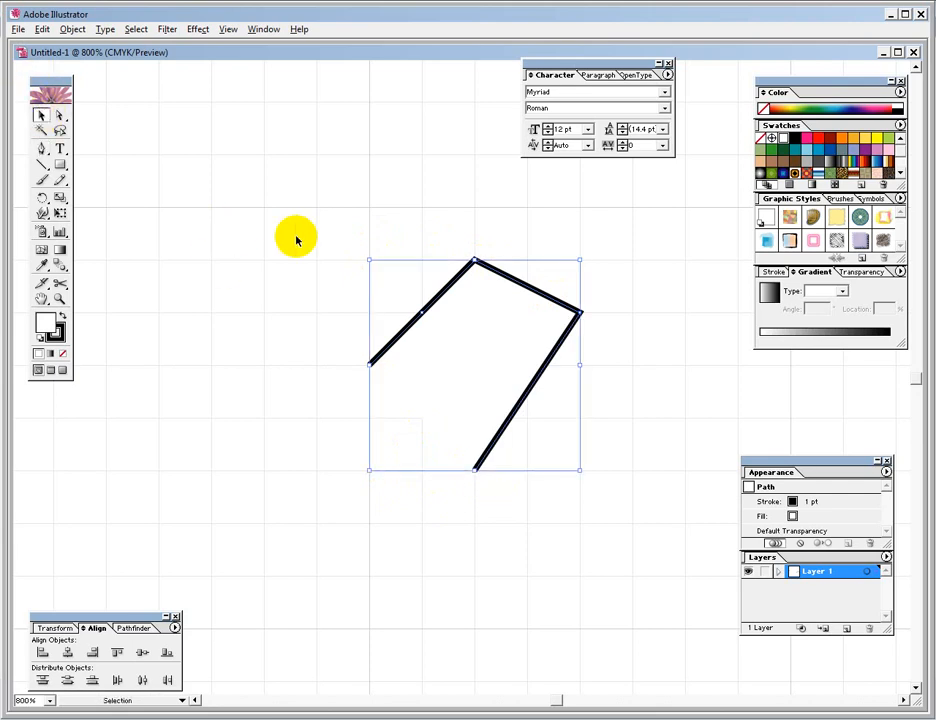
pyautogui.hotkey('ctrl', 'z')
pyautogui.hotkey('ctrl', 'z')
pyautogui.hotkey('ctrl', 'z')
pyautogui.hotkey('ctrl', 'z')
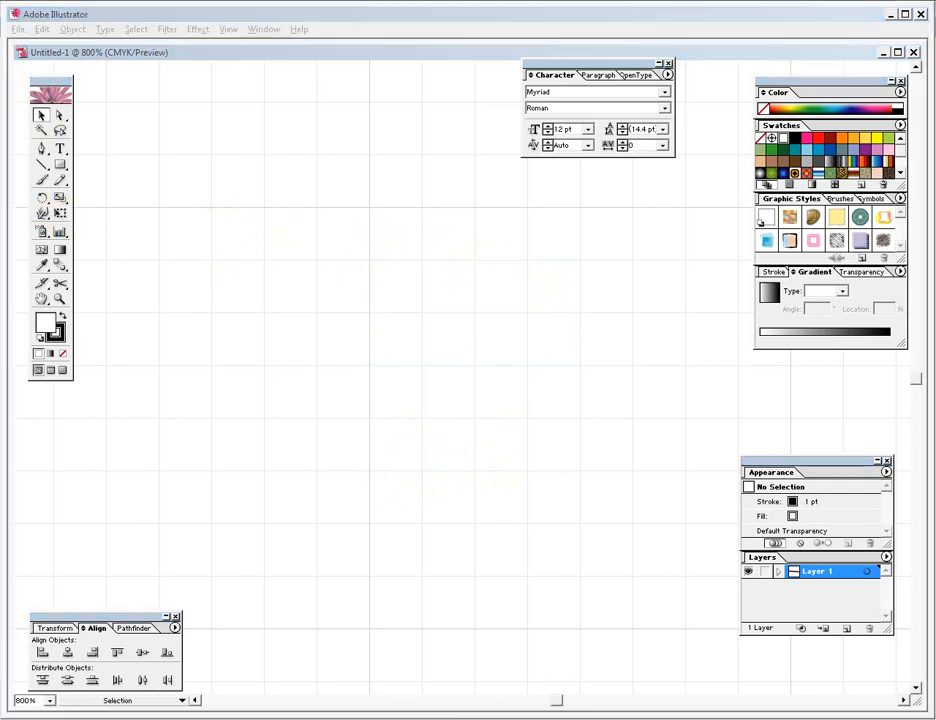
# - Look at the Lesson 01 Basic Tools page in Windows Photo Viewer and return to Adobe Illustrator
pyautogui.click(338, 717)
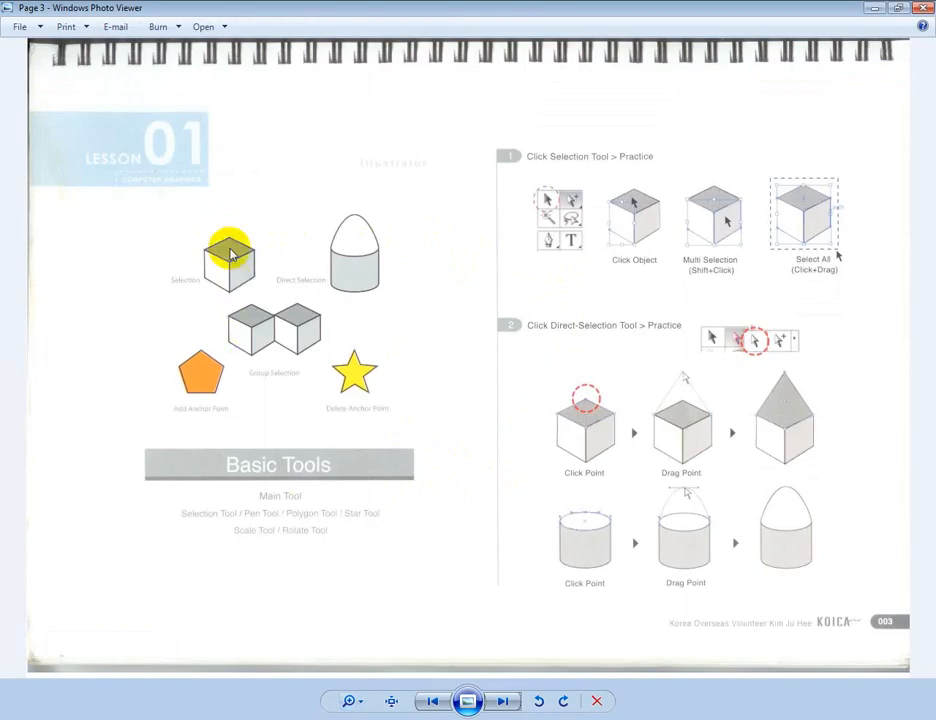
pyautogui.hotkey('alt', 'Tab')
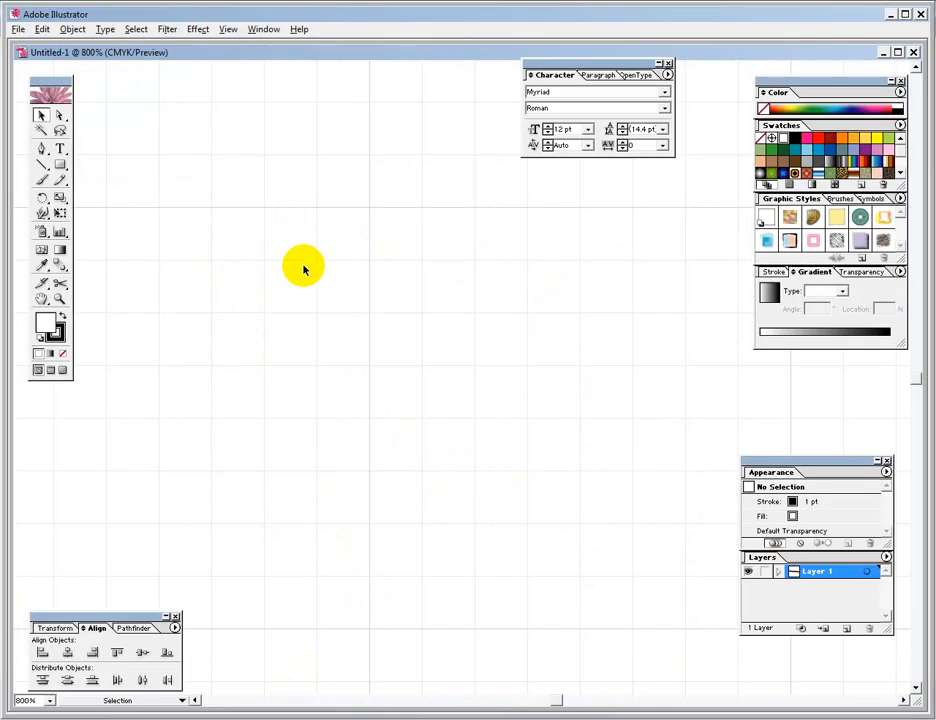
# - Show the stroke weight settings and delete the leftover short line segment from the artboard
pyautogui.click(778, 272)
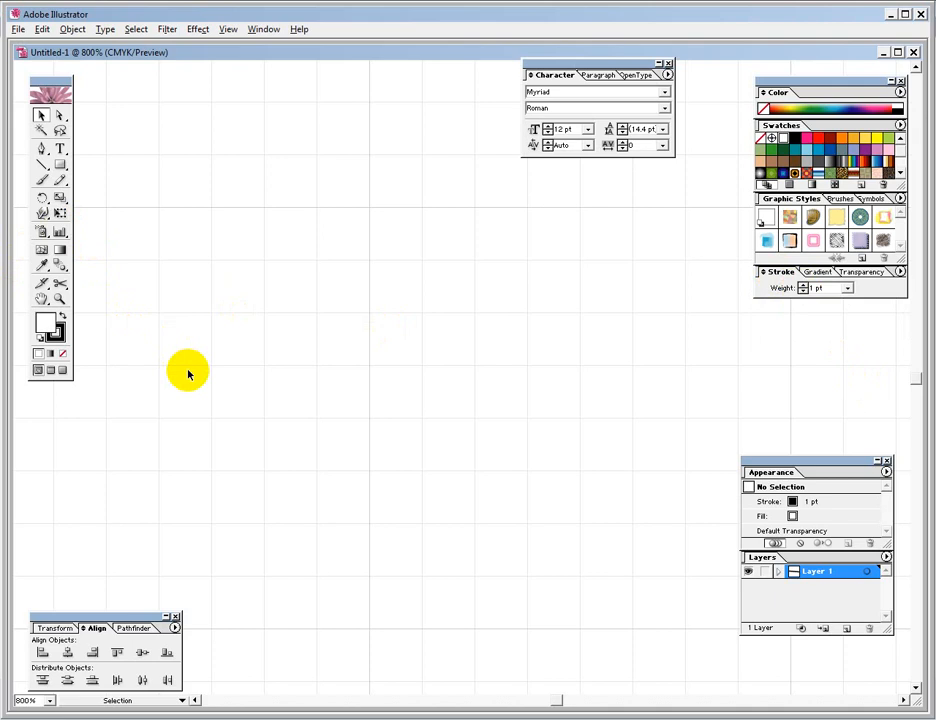
pyautogui.hotkey('ctrl', '-')
pyautogui.hotkey('ctrl', '-')
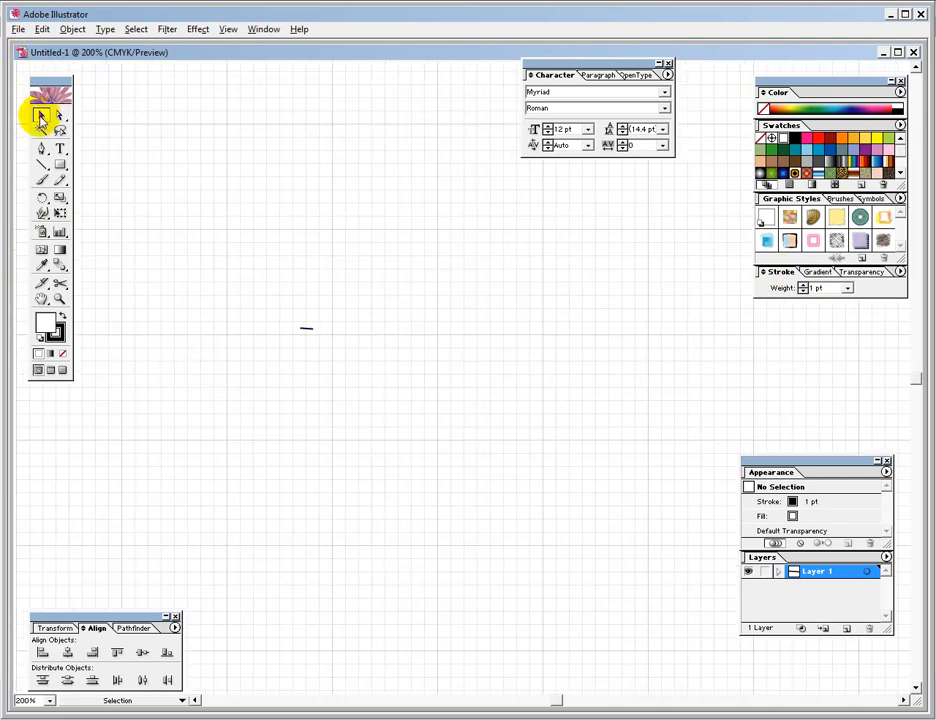
pyautogui.moveTo(249, 284); pyautogui.dragTo(325, 381)
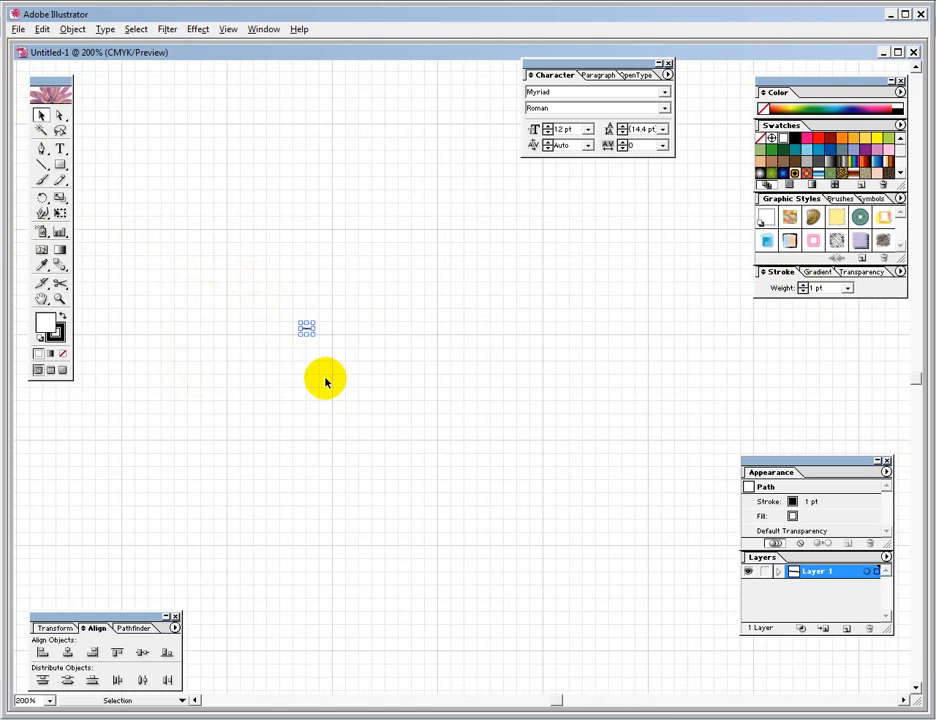
pyautogui.press('Delete')
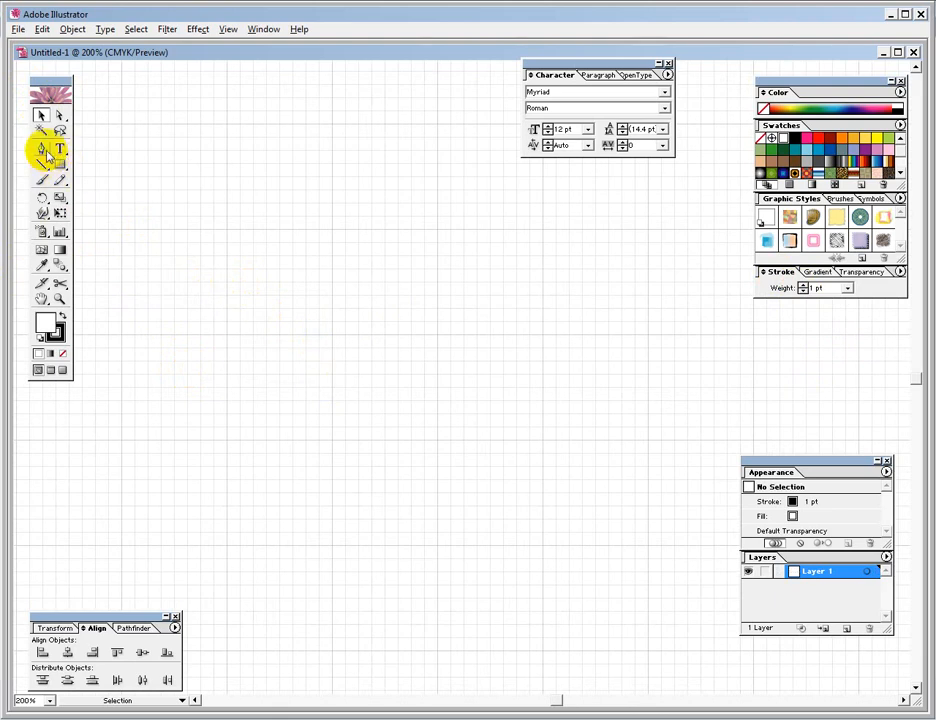
# - Draw a closed square with the Pen tool, placing its corners on the corners of one major grid cell
pyautogui.click(41, 149)
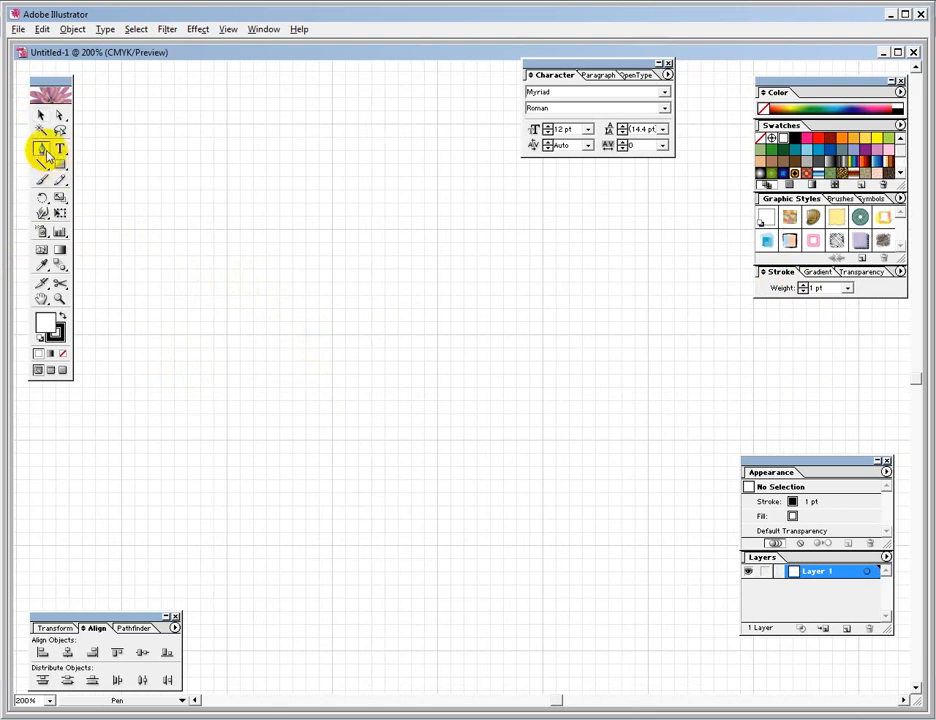
pyautogui.click(331, 440)
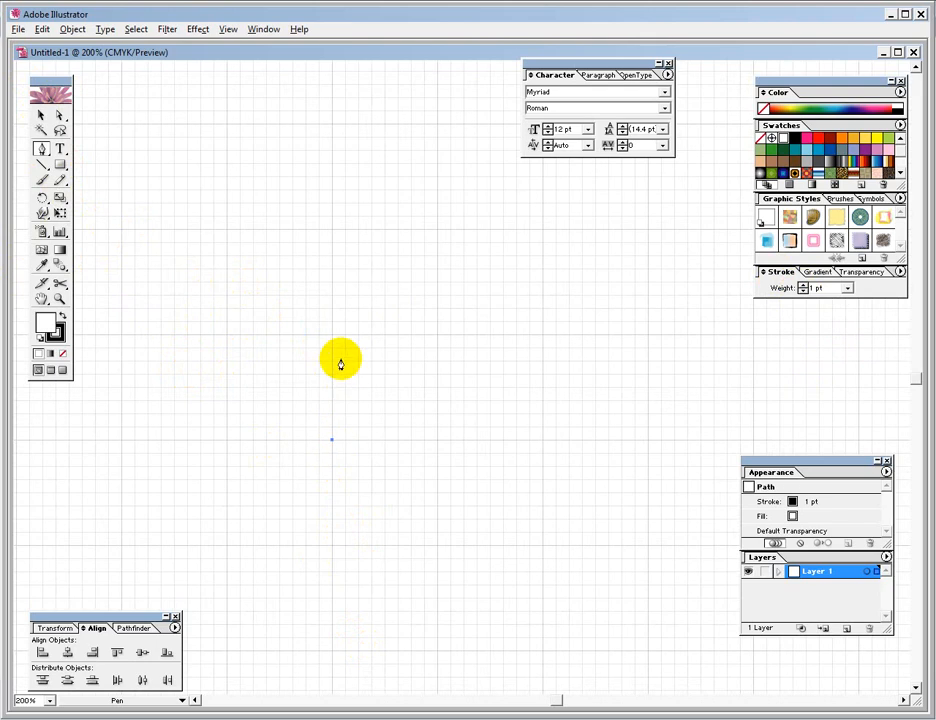
pyautogui.click(331, 336)
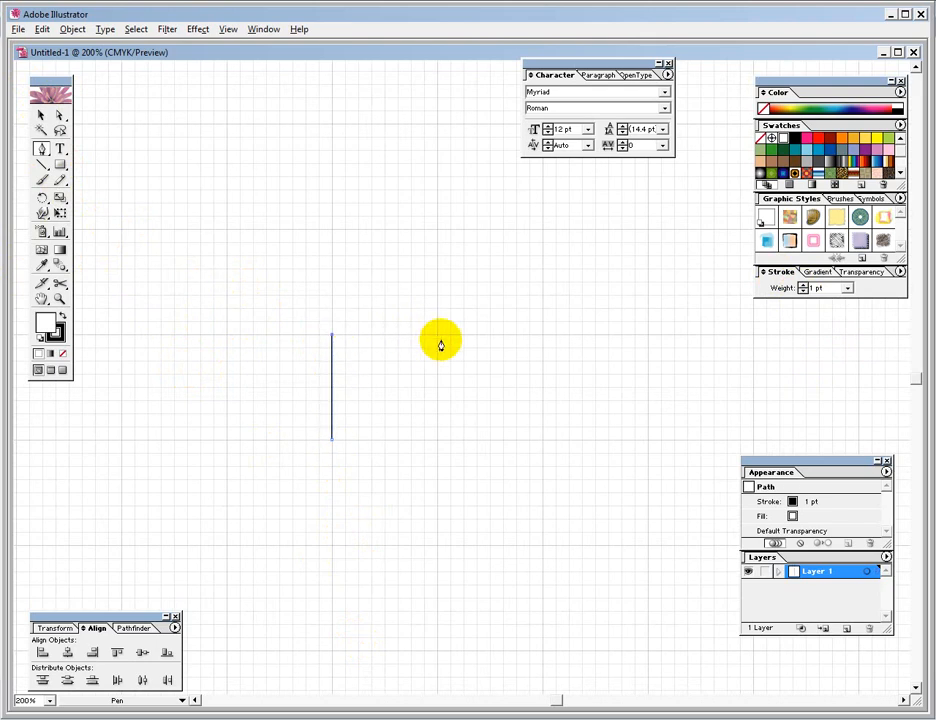
pyautogui.click(436, 336)
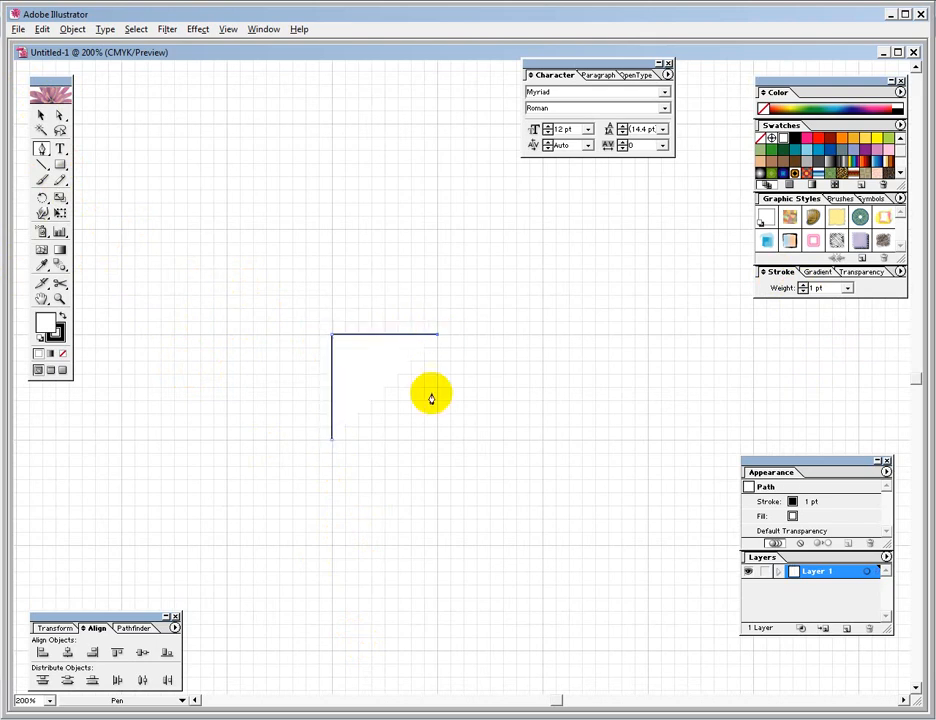
pyautogui.click(437, 439)
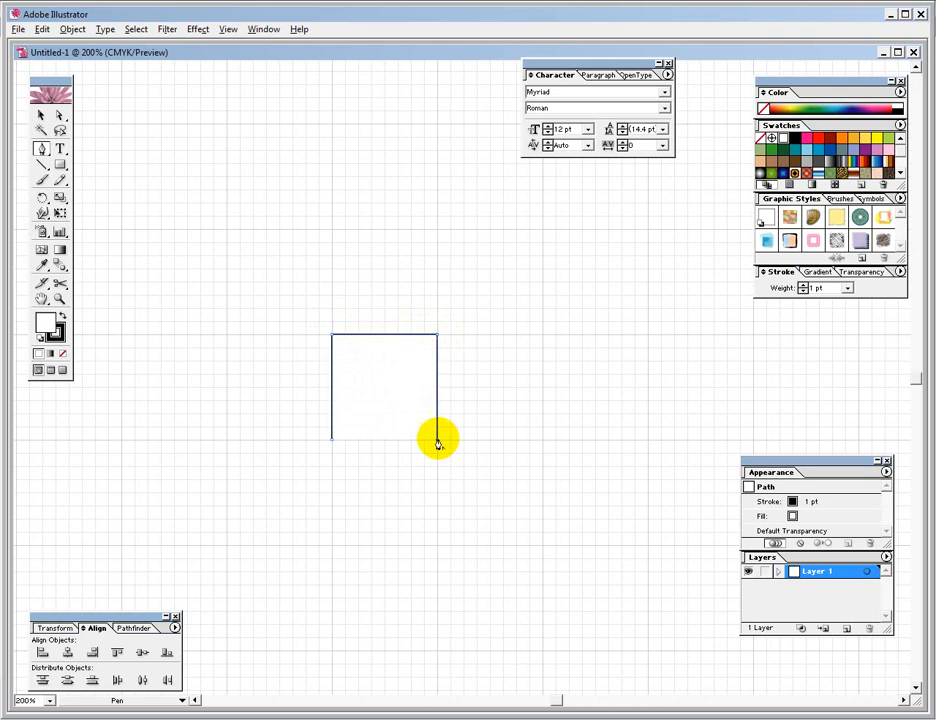
pyautogui.click(332, 440)
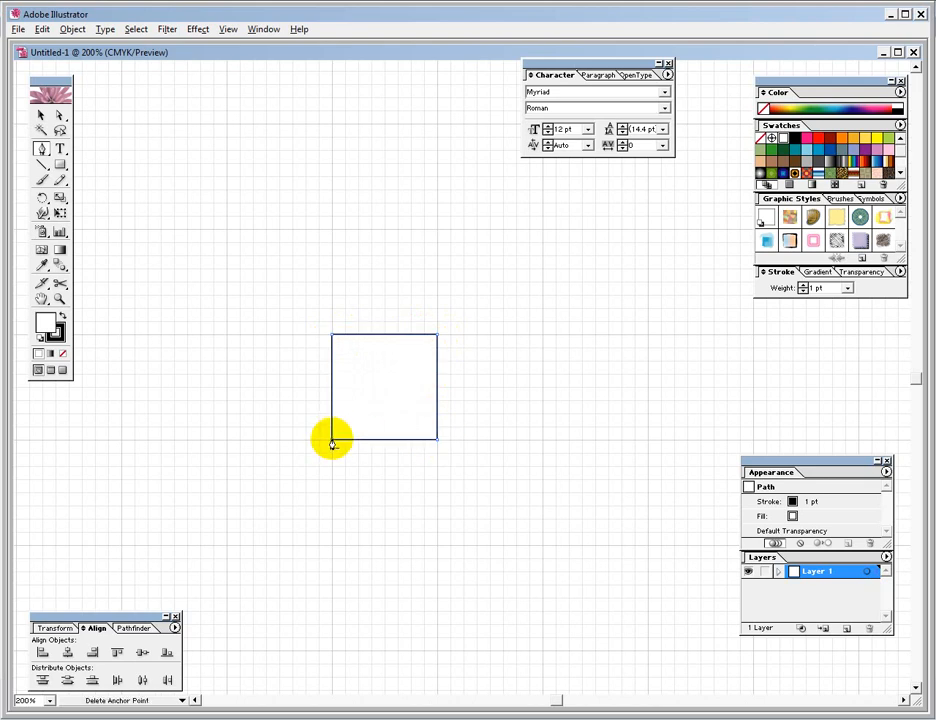
# - Swap the square's fill and stroke colours so that it has a black fill and a white stroke
pyautogui.click(229, 29)
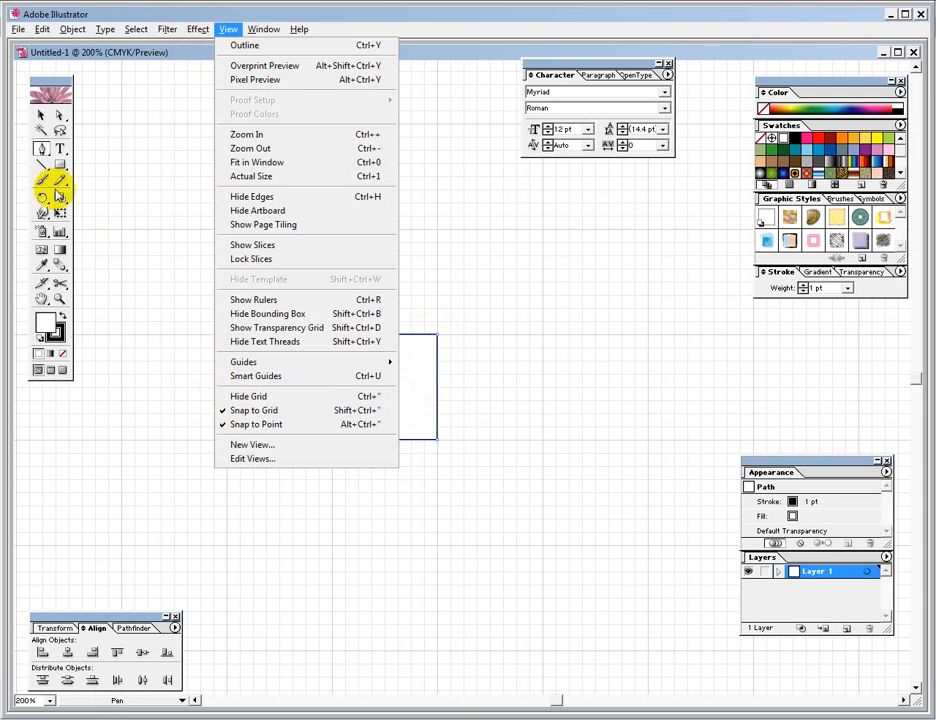
pyautogui.click(41, 115)
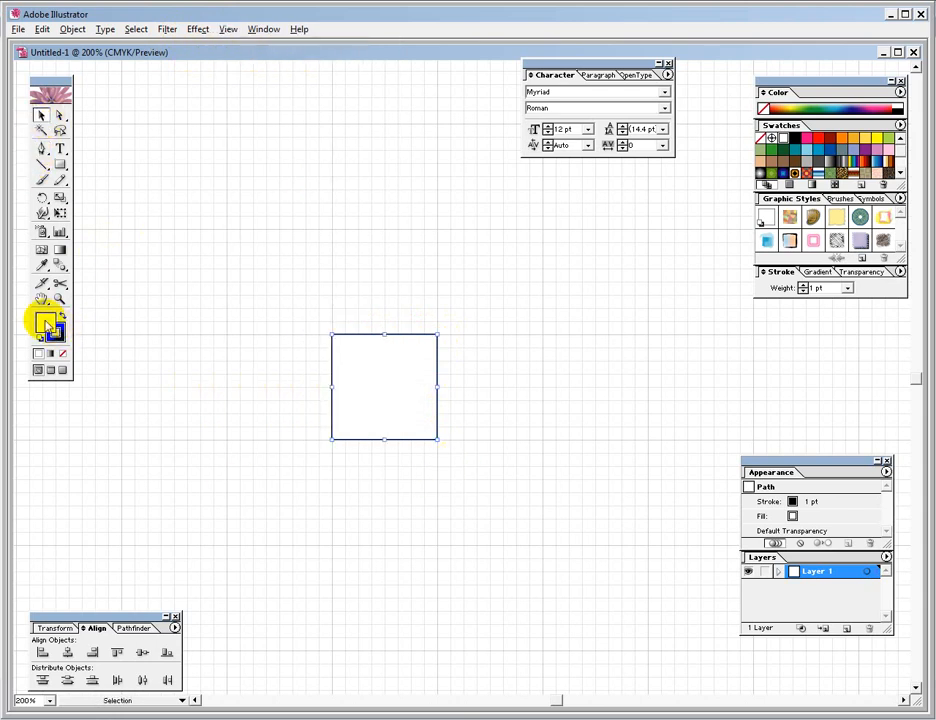
pyautogui.click(62, 315)
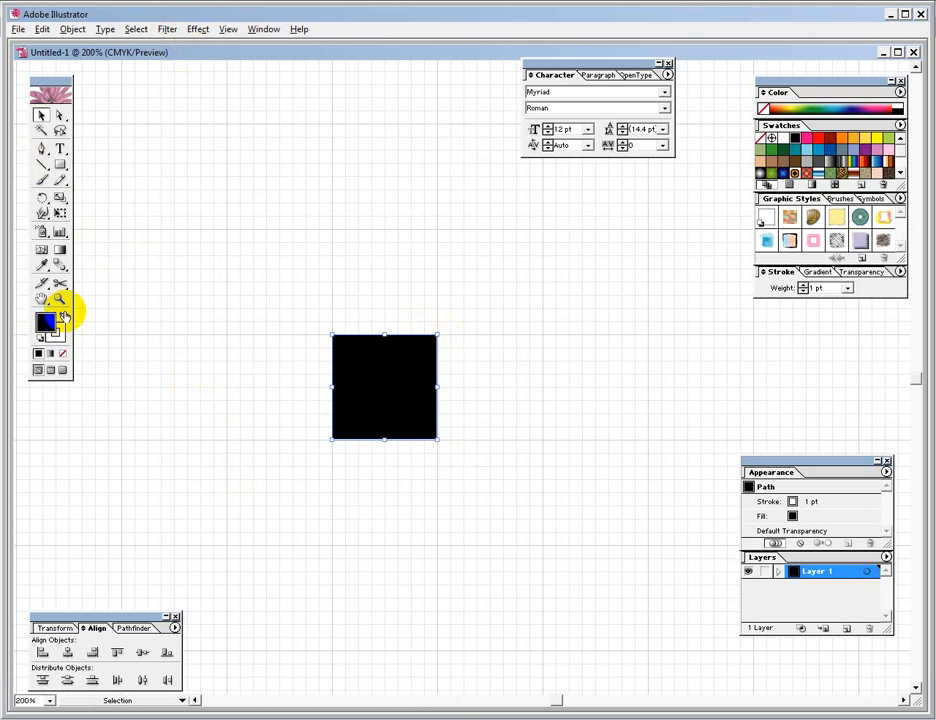
pyautogui.click(61, 316)
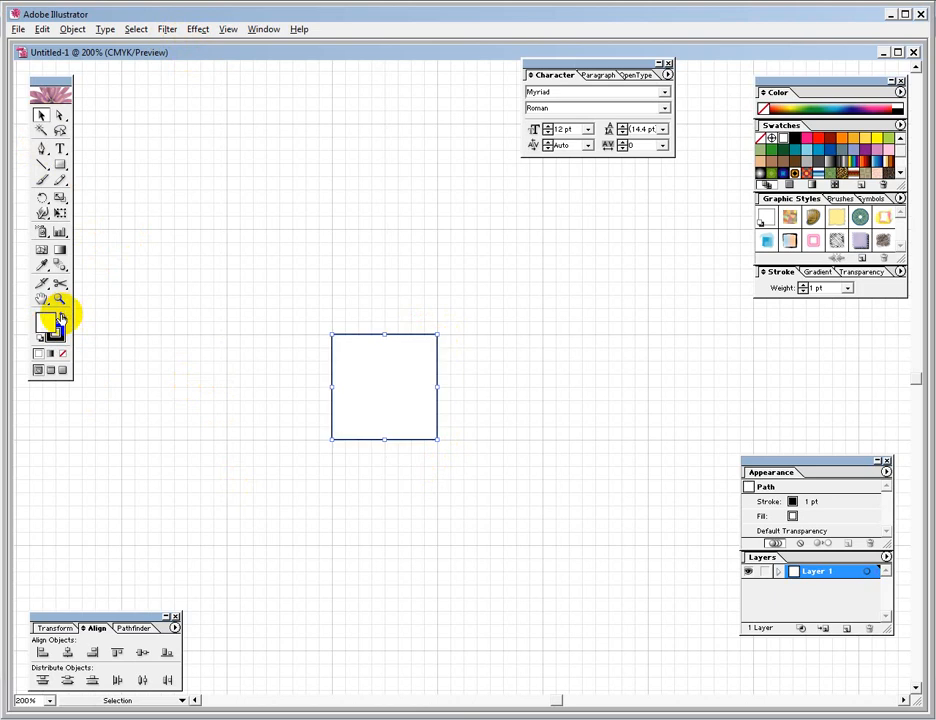
pyautogui.click(60, 336)
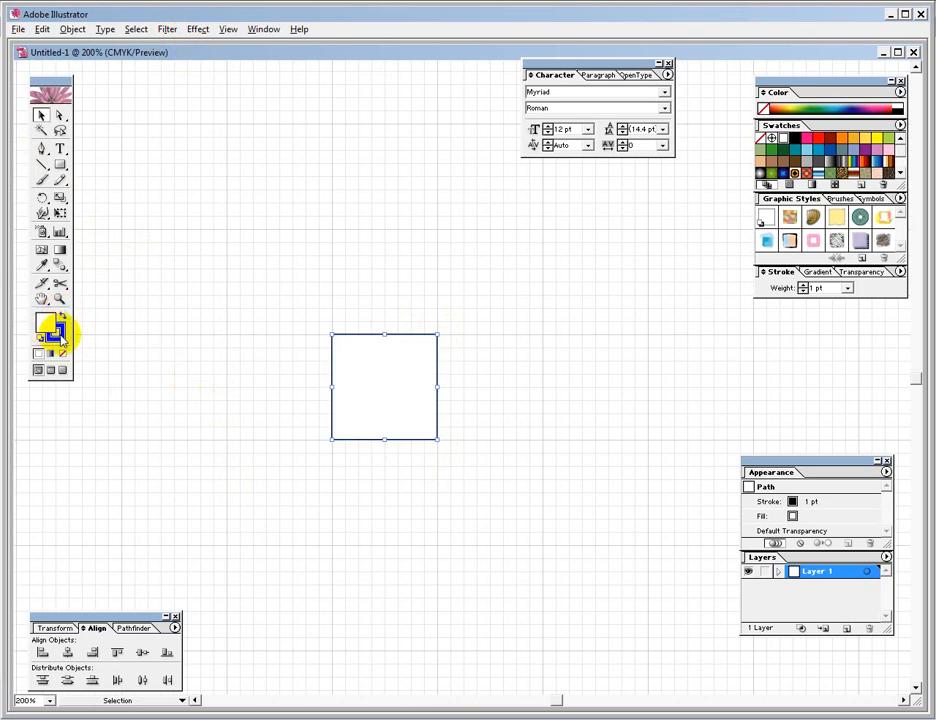
pyautogui.click(62, 315)
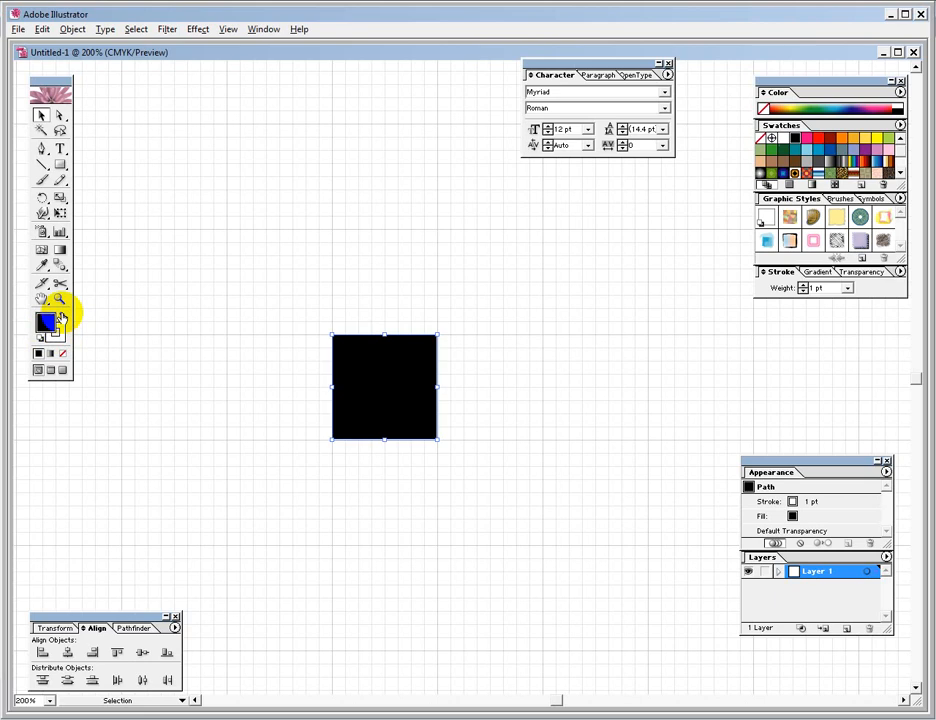
# - Draw a black-filled rectangle above the square with the Rectangle tool and give it a red stroke
pyautogui.click(60, 164)
pyautogui.moveTo(253, 151)
pyautogui.mouseDown()
pyautogui.moveTo(397, 263)
pyautogui.moveTo(423, 268)
pyautogui.mouseUp()
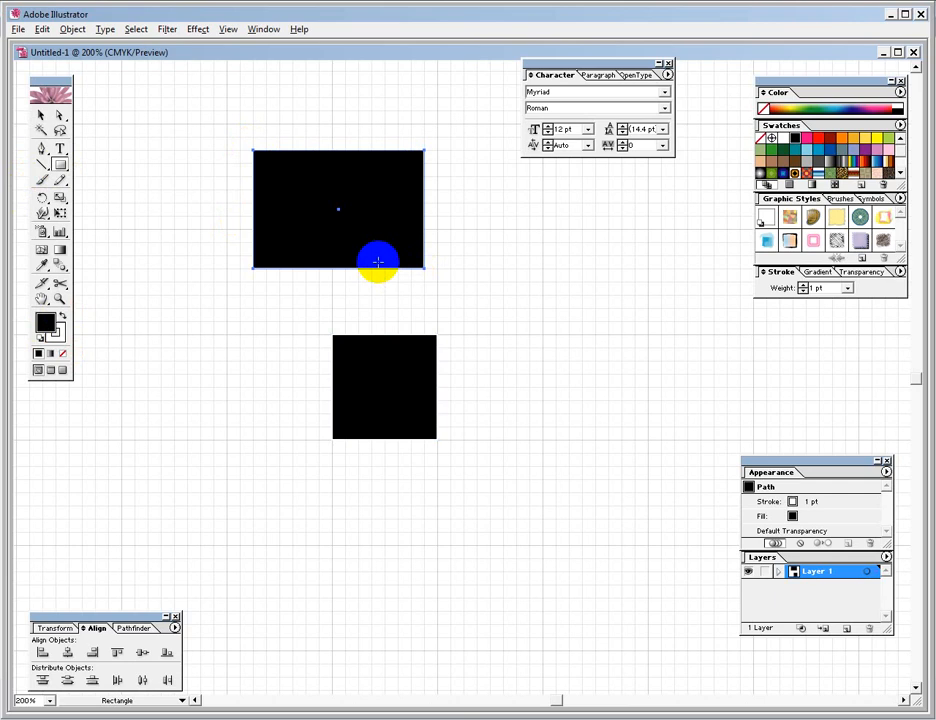
pyautogui.click(57, 331)
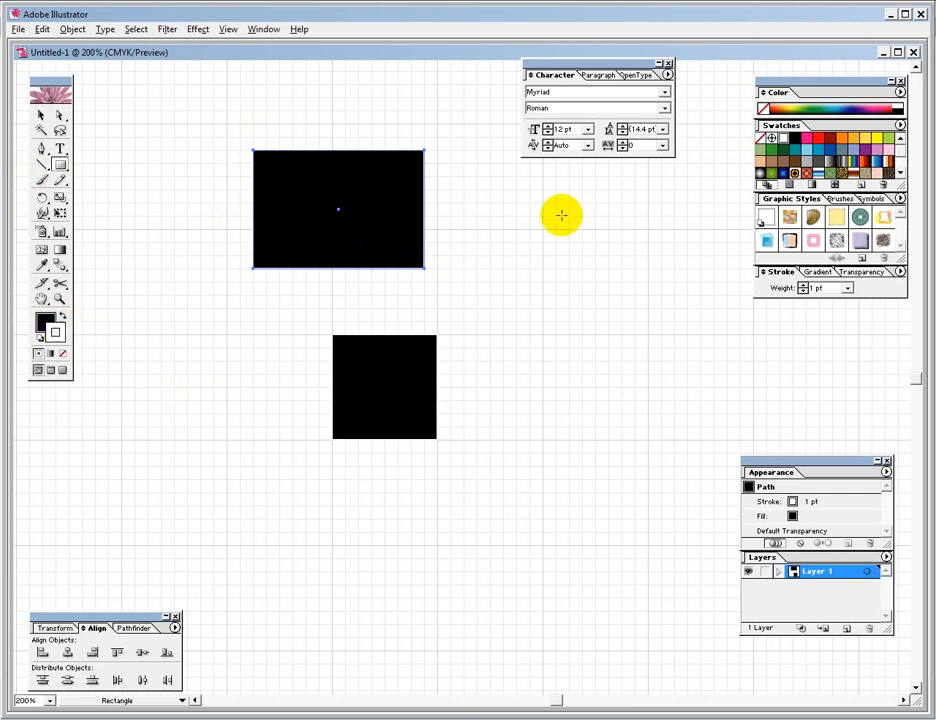
pyautogui.click(819, 141)
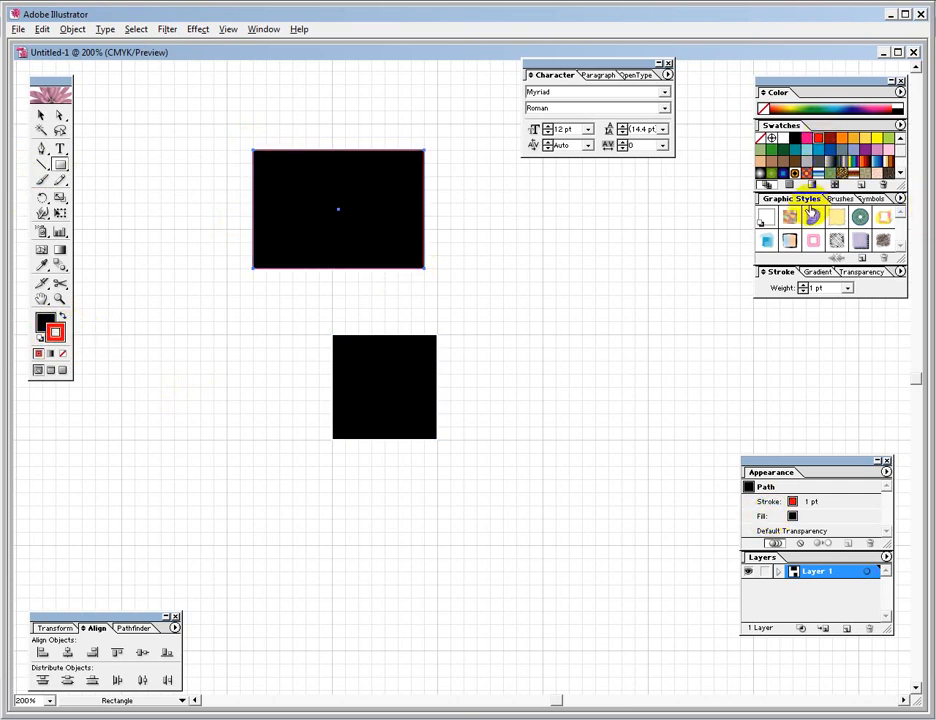
# - Increase the rectangle's stroke weight to 10 pt
pyautogui.click(802, 286)
pyautogui.click(802, 286)
pyautogui.click(802, 286)
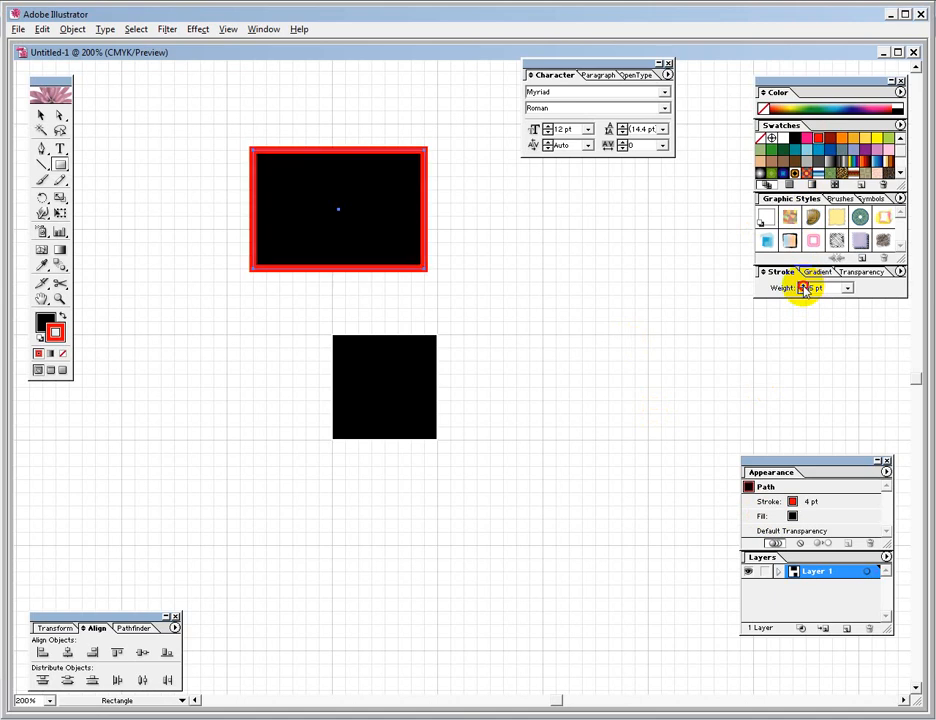
pyautogui.click(802, 286)
pyautogui.click(802, 286)
pyautogui.click(802, 286)
pyautogui.click(802, 286)
pyautogui.click(802, 286)
pyautogui.click(802, 286)
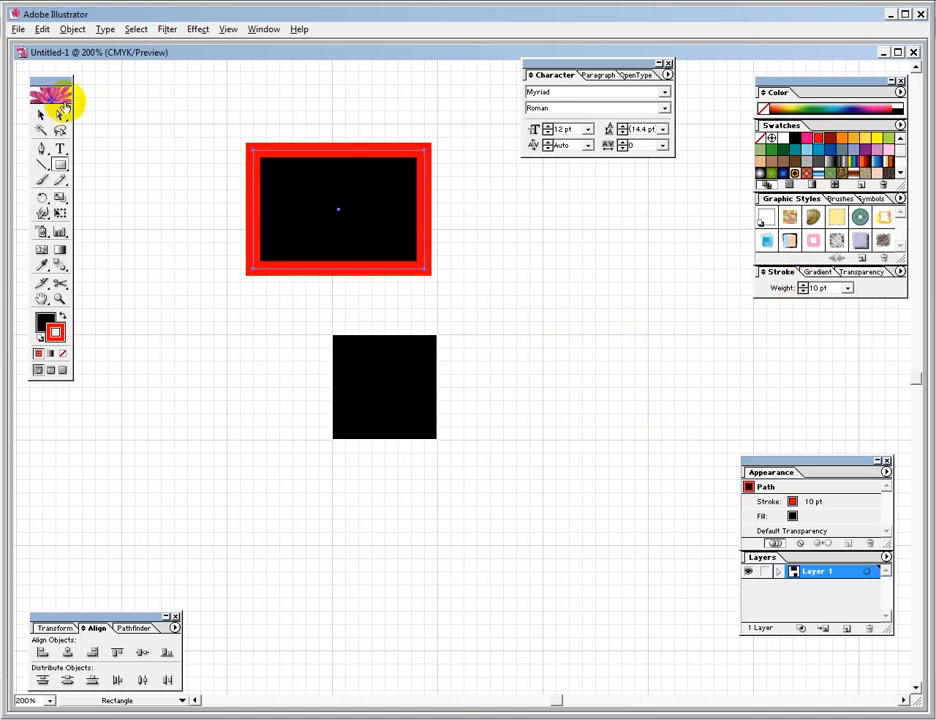
# - Deselect and reselect the red-stroked rectangle, and change its stroke colour to green
pyautogui.click(41, 116)
pyautogui.click(175, 115)
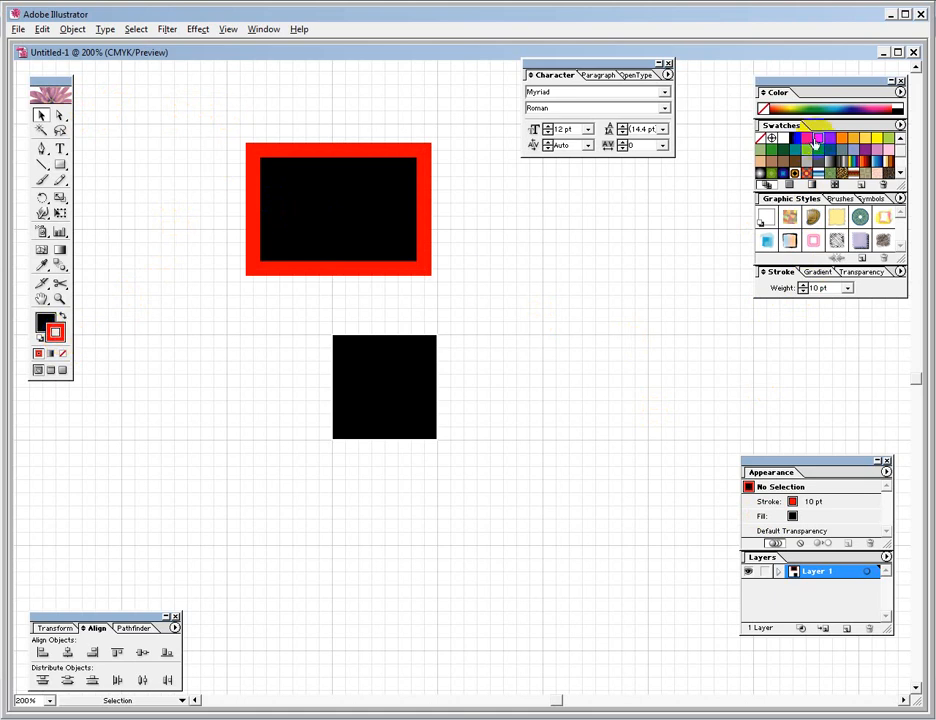
pyautogui.click(789, 150)
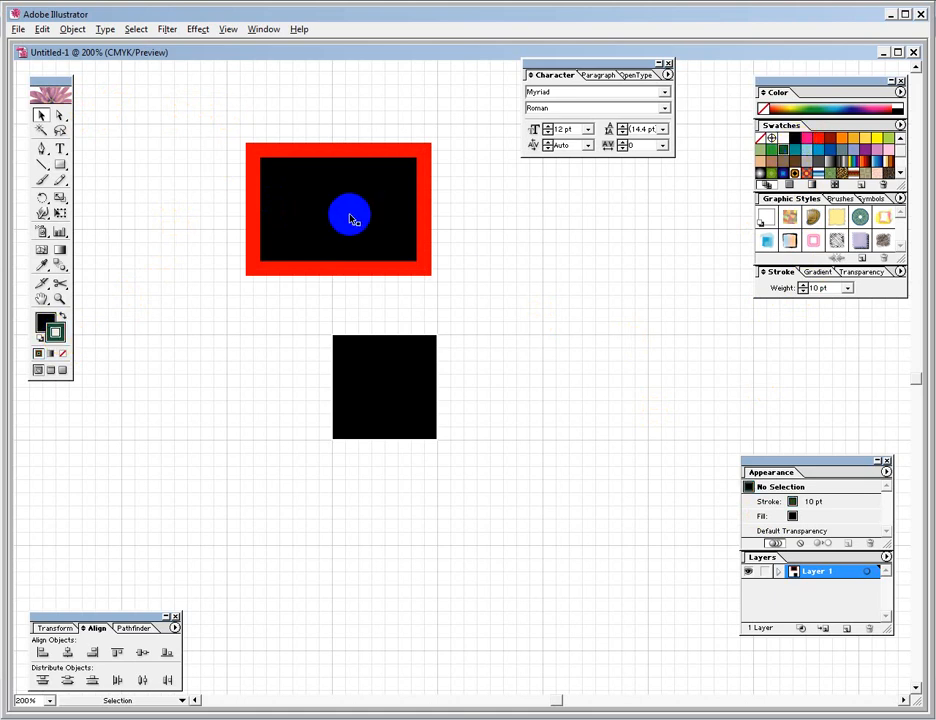
pyautogui.click(292, 229)
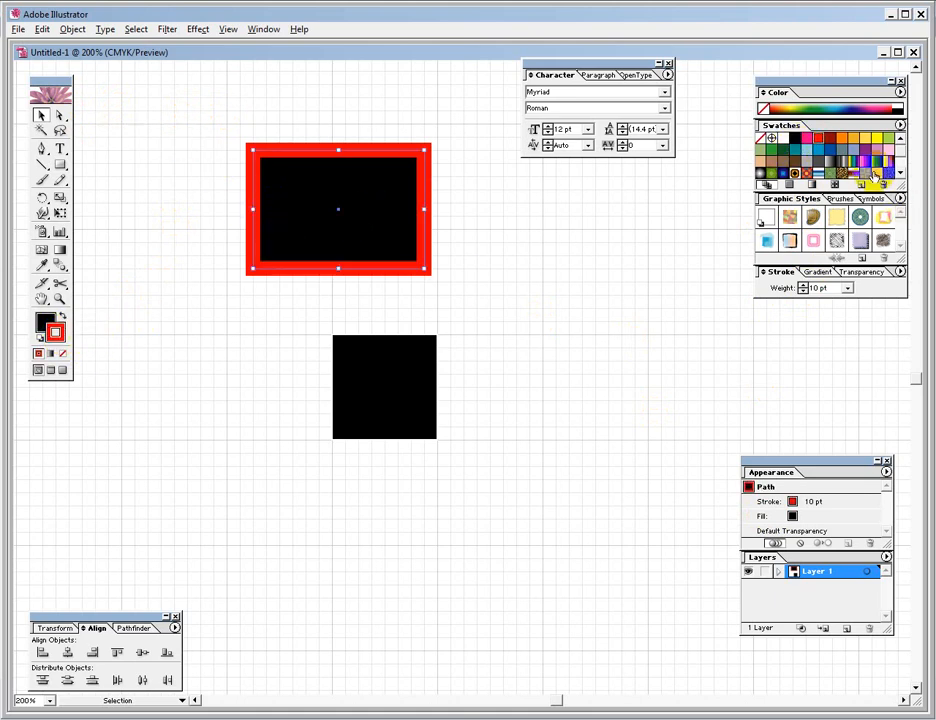
pyautogui.click(815, 142)
pyautogui.click(800, 172)
pyautogui.click(771, 150)
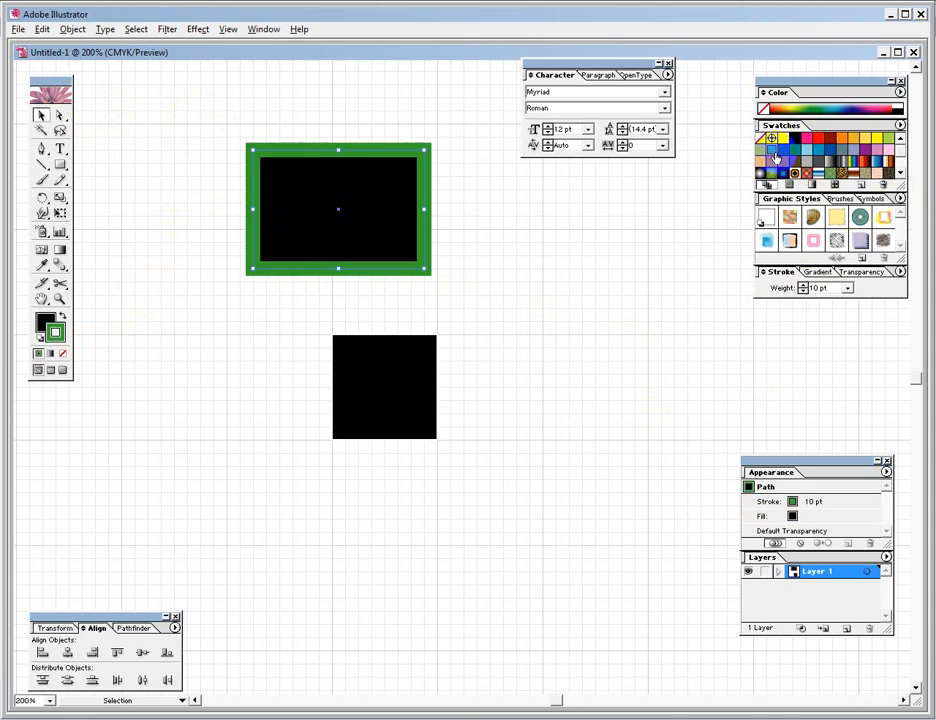
# - Try several swatches on the rectangle's fill, ending with blue
pyautogui.click(45, 320)
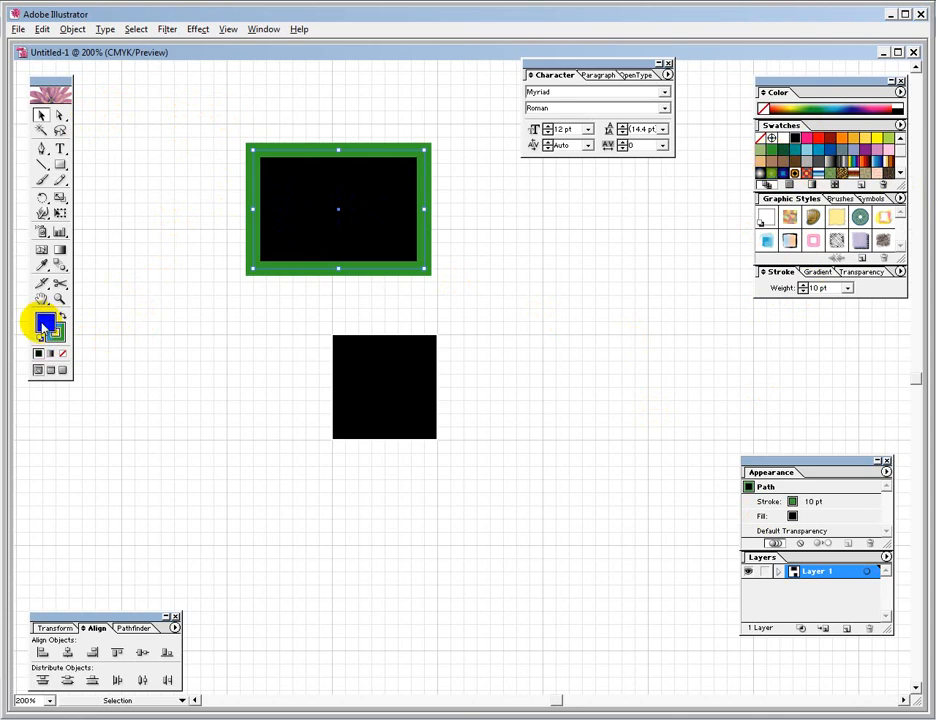
pyautogui.click(848, 161)
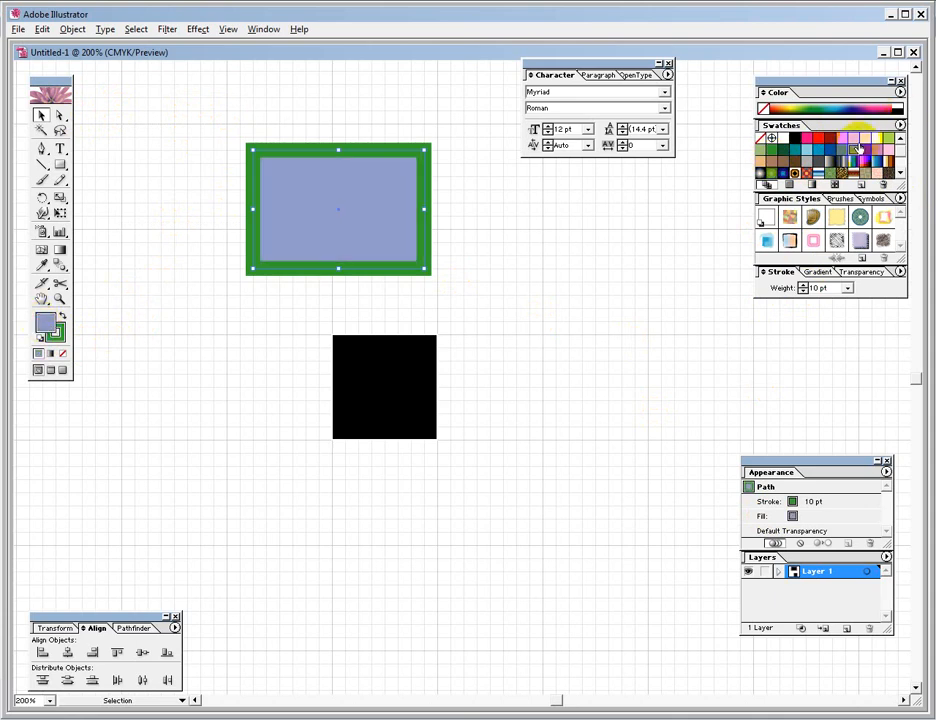
pyautogui.click(882, 142)
pyautogui.click(878, 172)
pyautogui.click(762, 150)
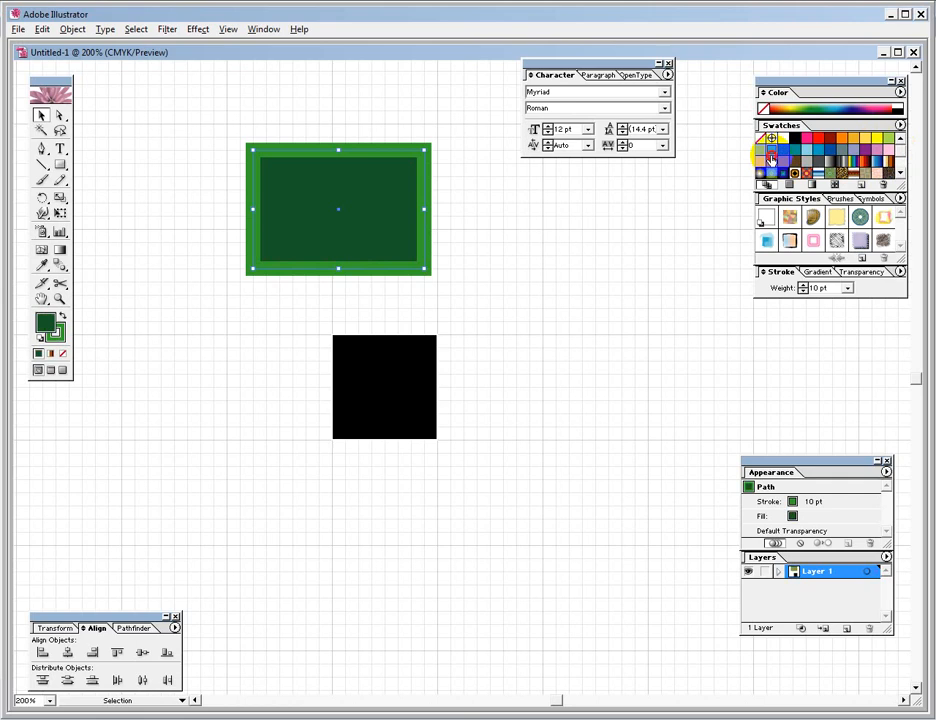
pyautogui.click(798, 150)
pyautogui.click(820, 158)
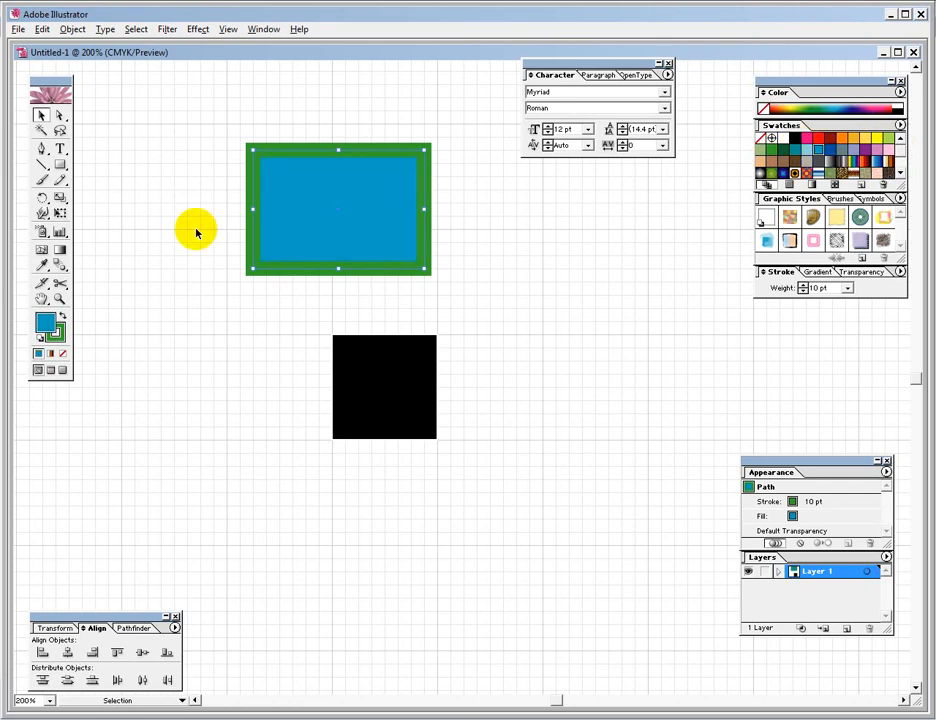
# - Switch between the rectangle's stroke and fill, and recolour the fill with light yellow and finally red
pyautogui.click(58, 330)
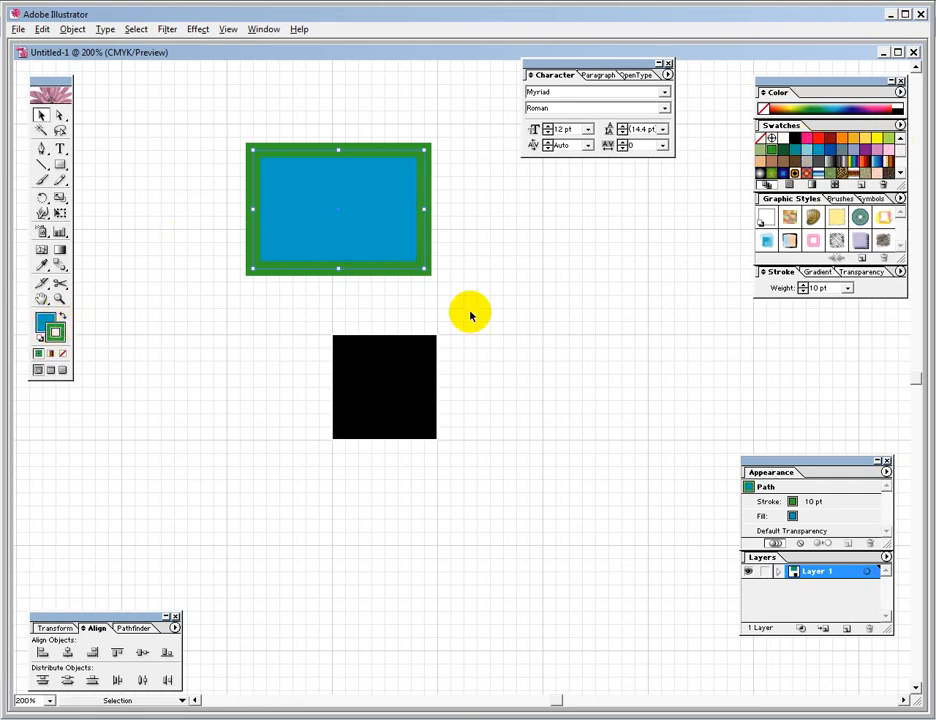
pyautogui.click(44, 328)
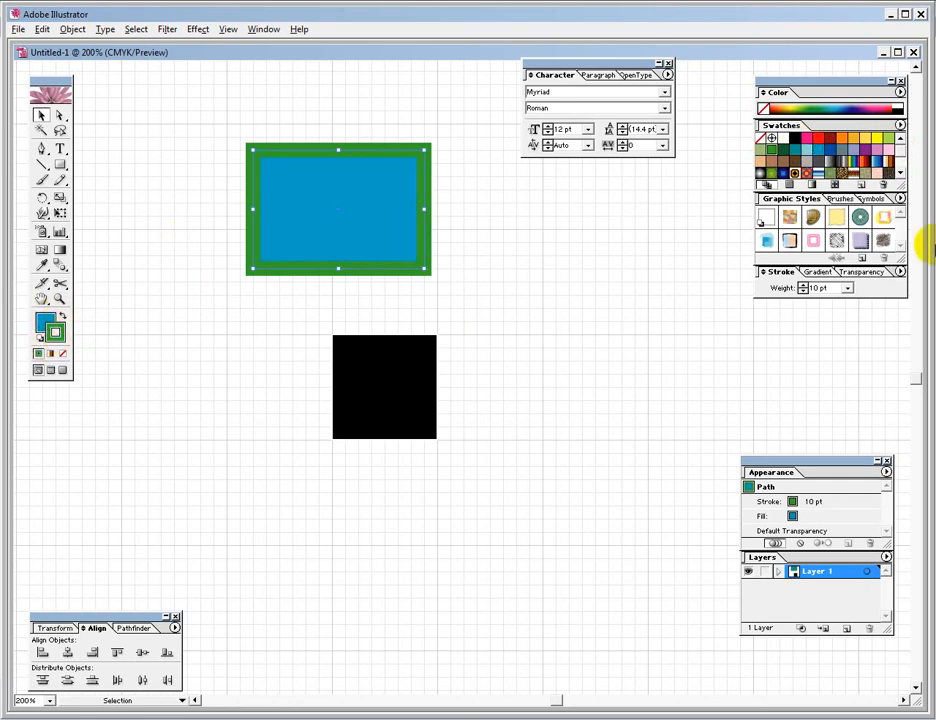
pyautogui.click(861, 141)
pyautogui.click(866, 138)
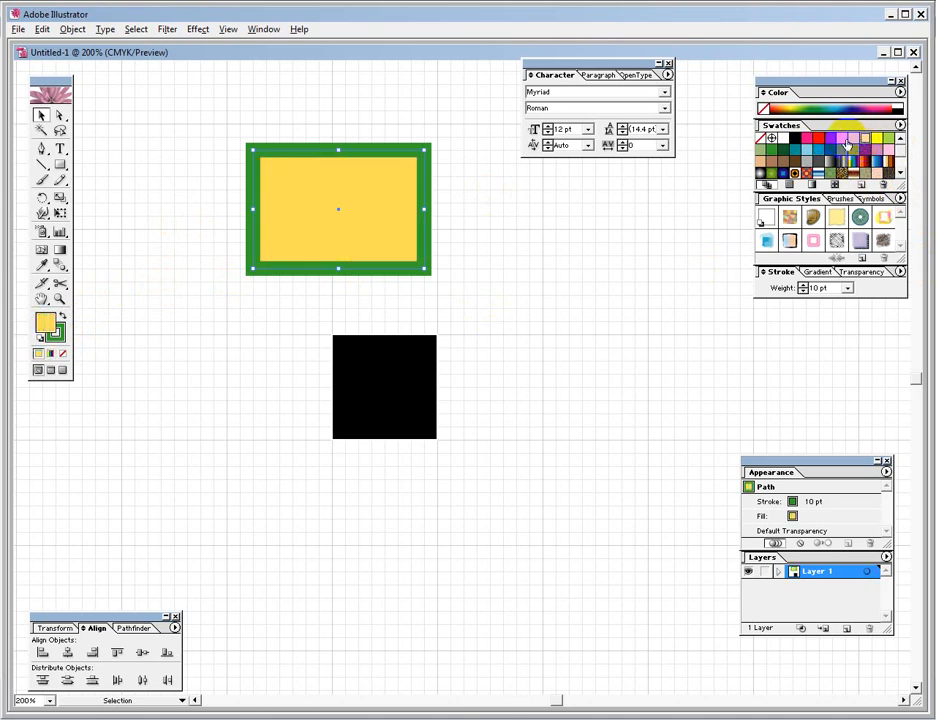
pyautogui.click(840, 149)
pyautogui.click(818, 138)
# - Apply the brown ornamental pattern swatch to the rectangle's stroke
pyautogui.click(52, 333)
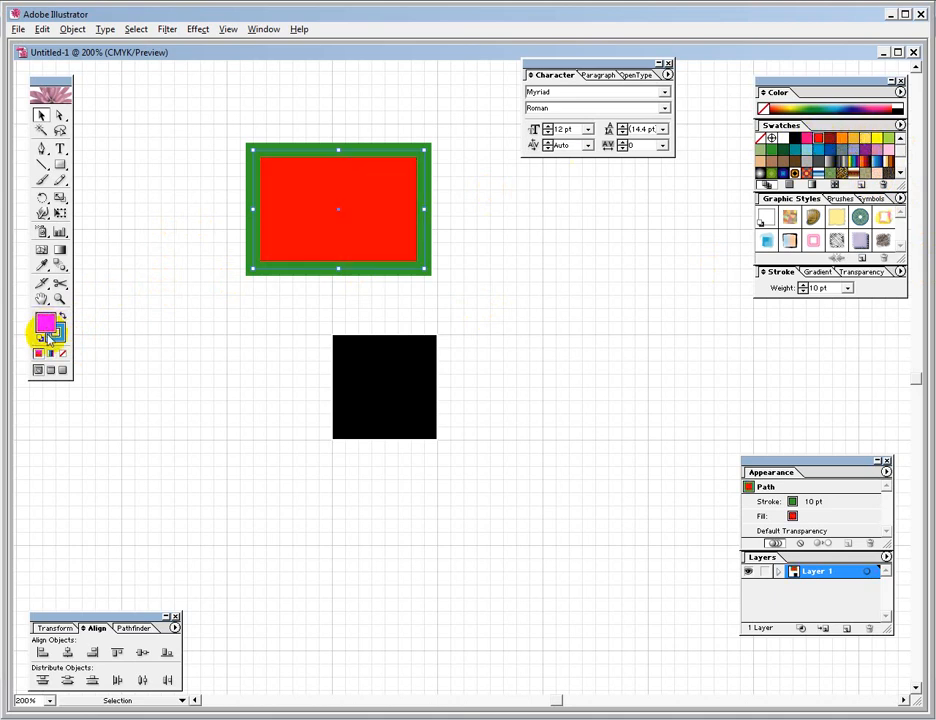
pyautogui.click(403, 229)
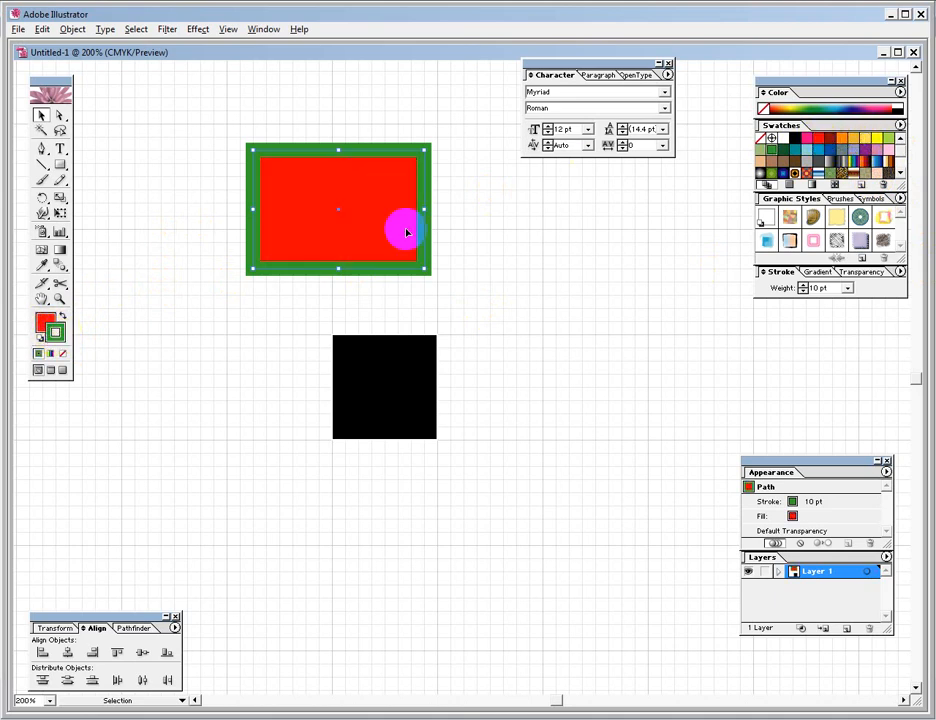
pyautogui.click(781, 149)
pyautogui.click(790, 161)
pyautogui.click(850, 174)
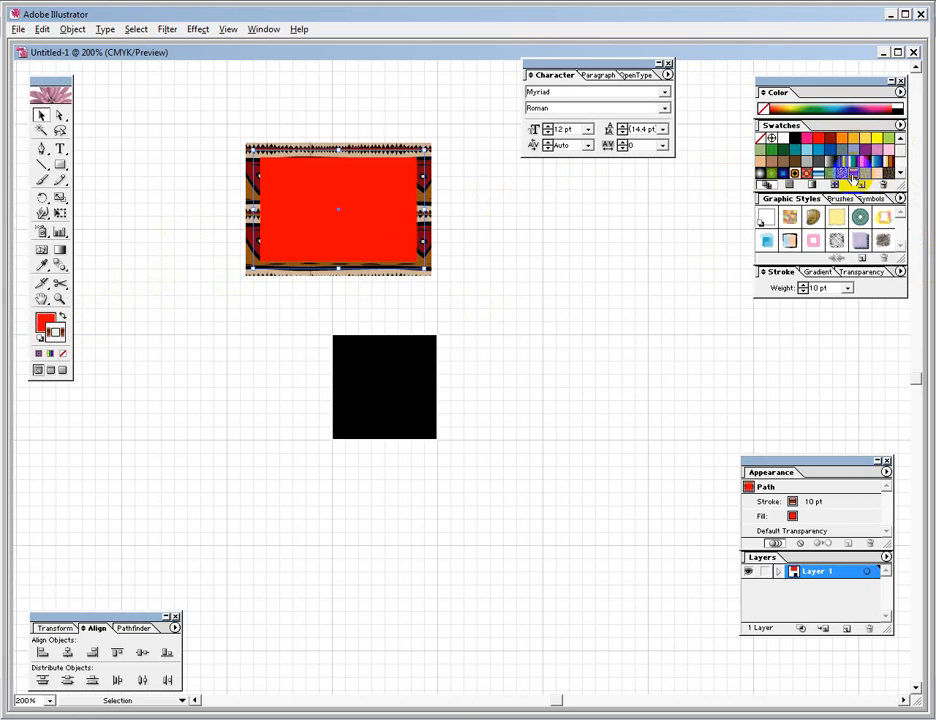
# - Switch to the rectangle's fill and recolour it with orange and finally bright yellow
pyautogui.press('x')
pyautogui.click(838, 161)
pyautogui.click(855, 145)
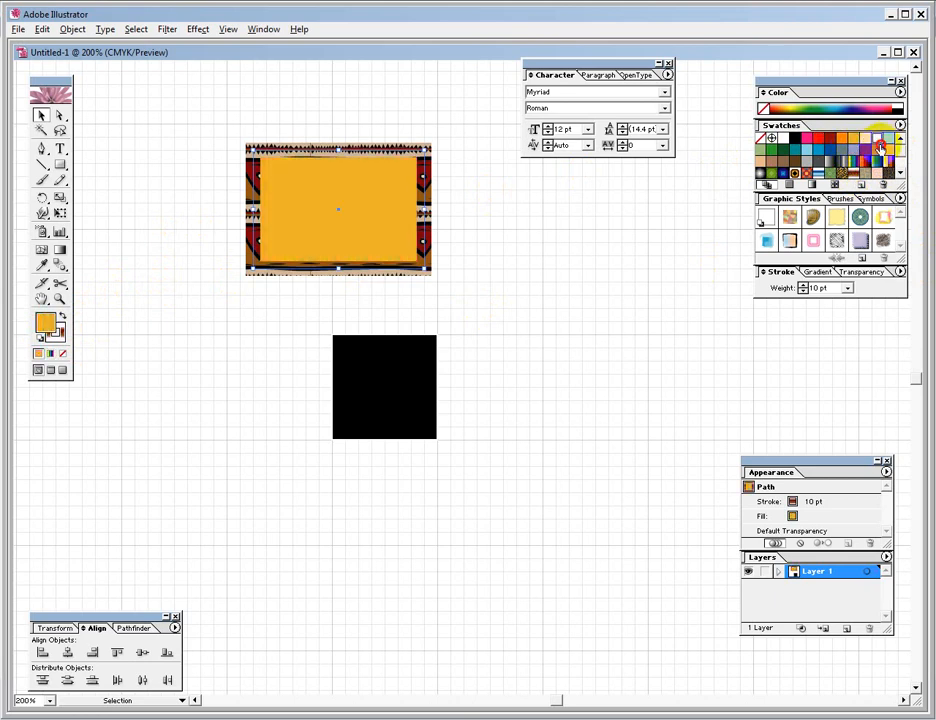
pyautogui.click(876, 138)
# - Toggle the active stroke and fill colour, and delete the yellow practice rectangle from the artboard
pyautogui.click(55, 335)
pyautogui.click(45, 322)
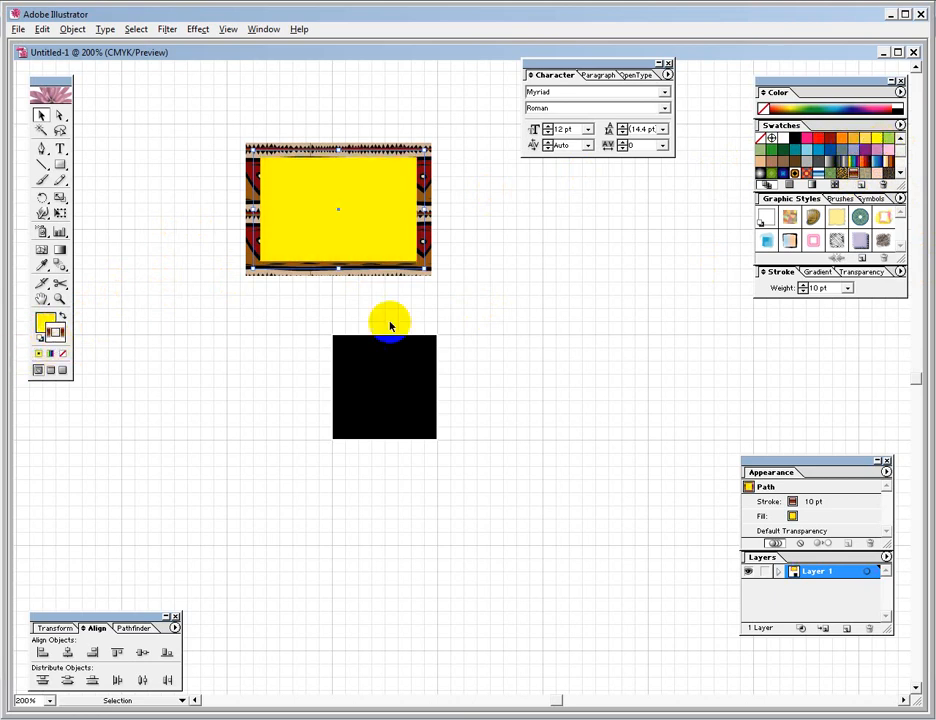
pyautogui.click(367, 253)
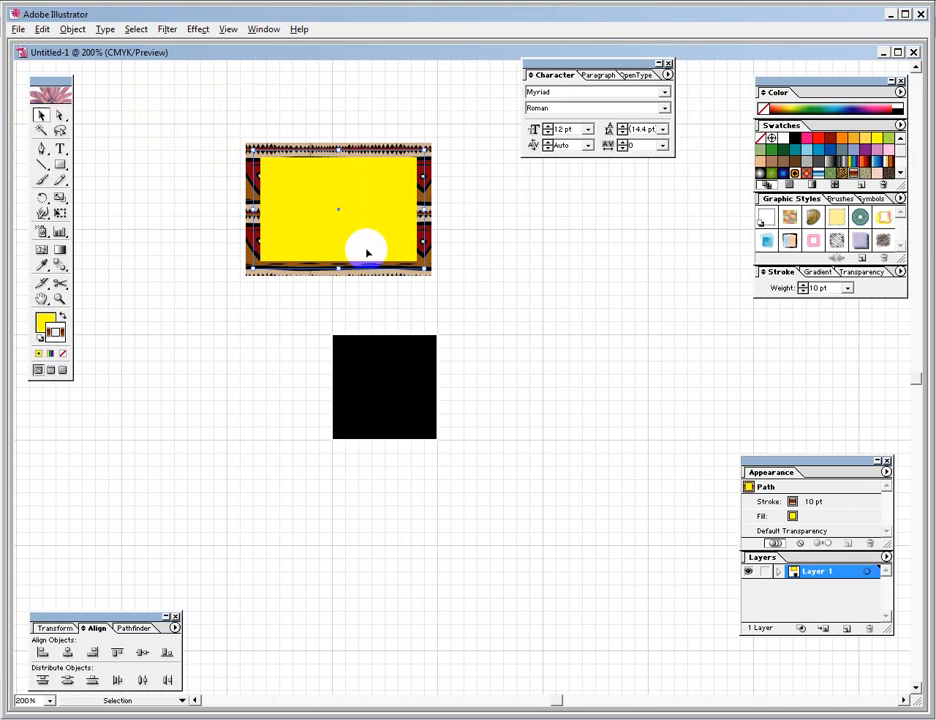
pyautogui.press('Delete')
# - Give the remaining square a black stroke and no fill, and deselect it
pyautogui.click(374, 384)
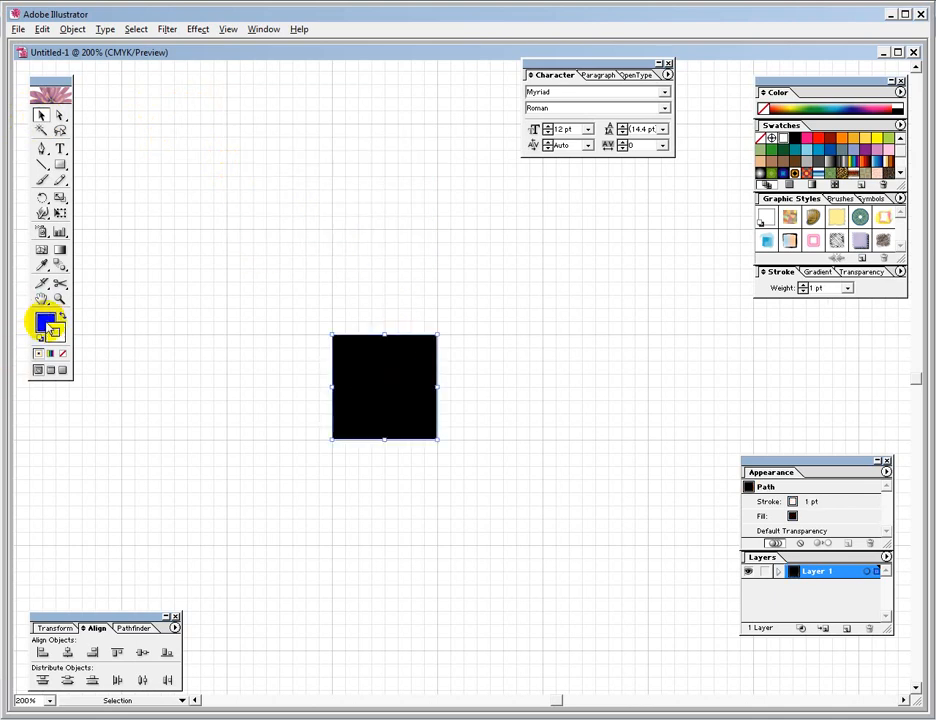
pyautogui.click(60, 316)
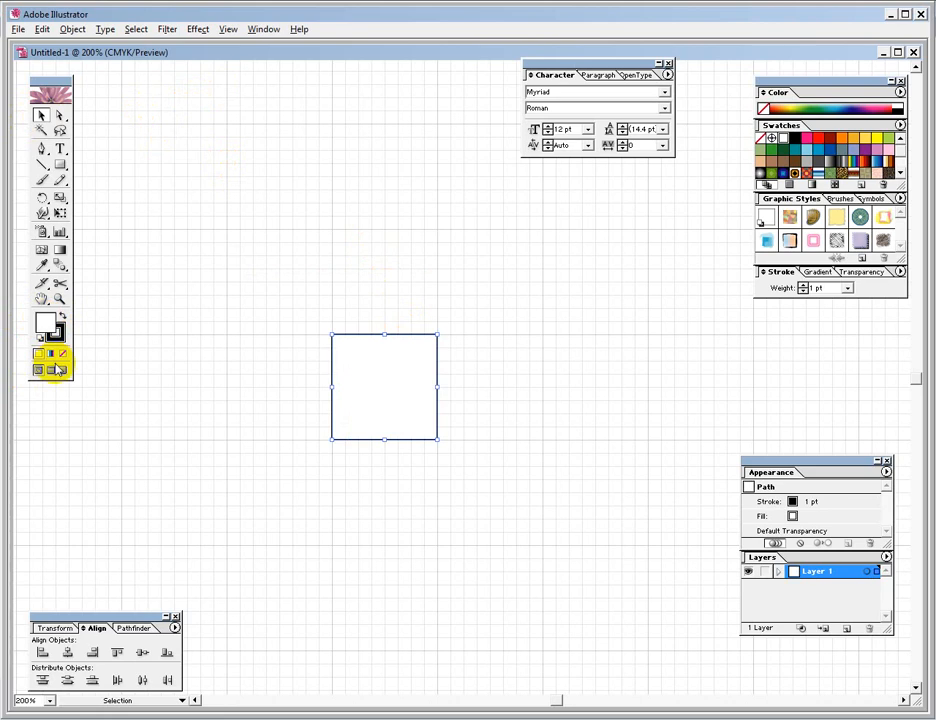
pyautogui.click(62, 354)
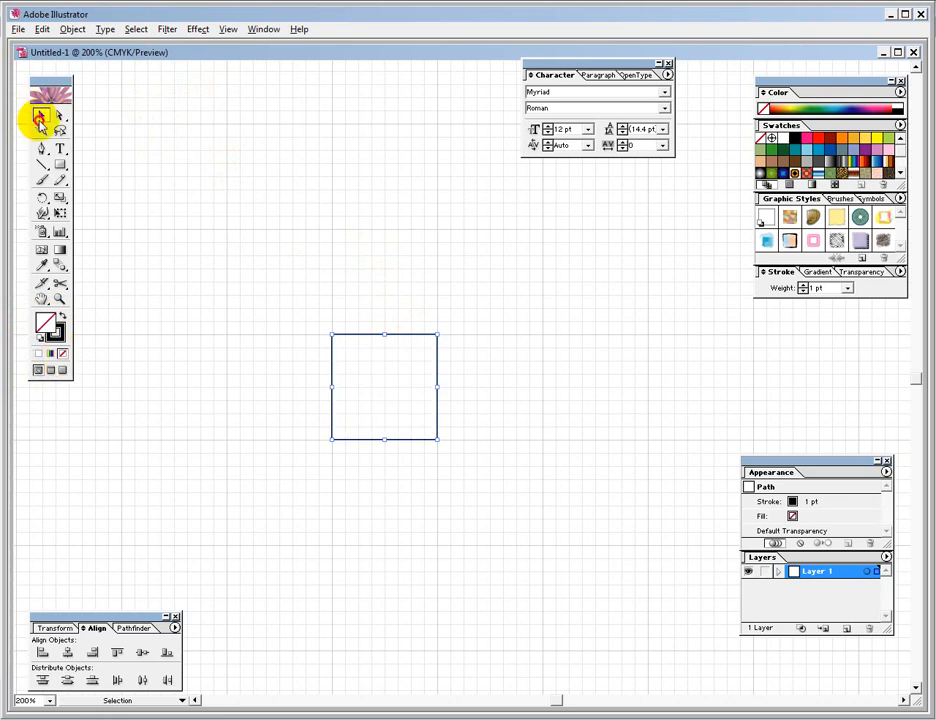
pyautogui.click(308, 210)
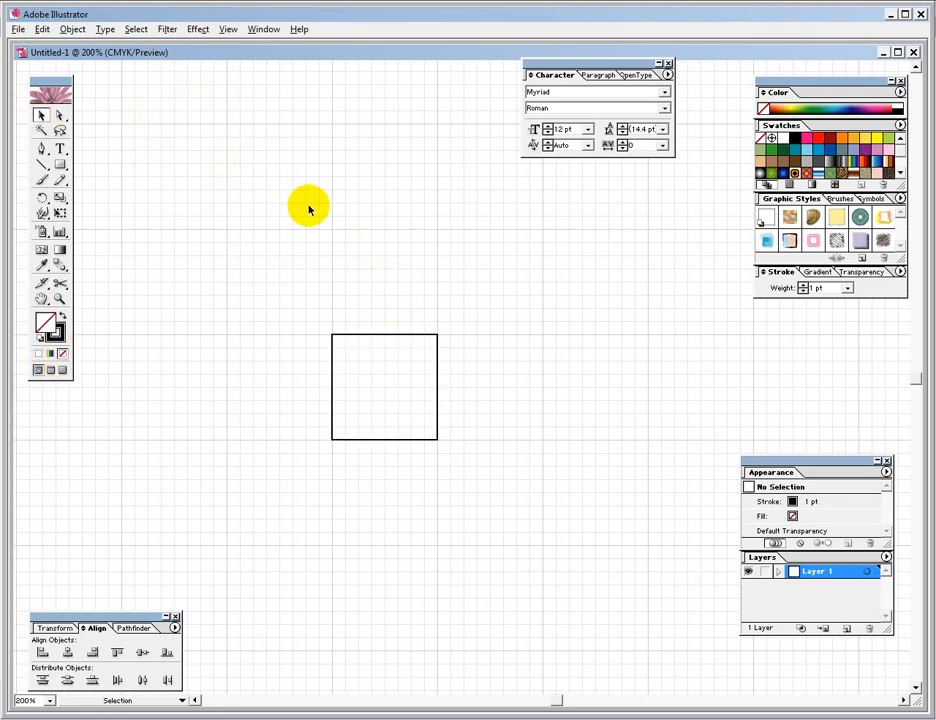
# - Duplicate the square one major grid cell to the right so that the copy shares its right edge, and deselect it
pyautogui.click(437, 380)
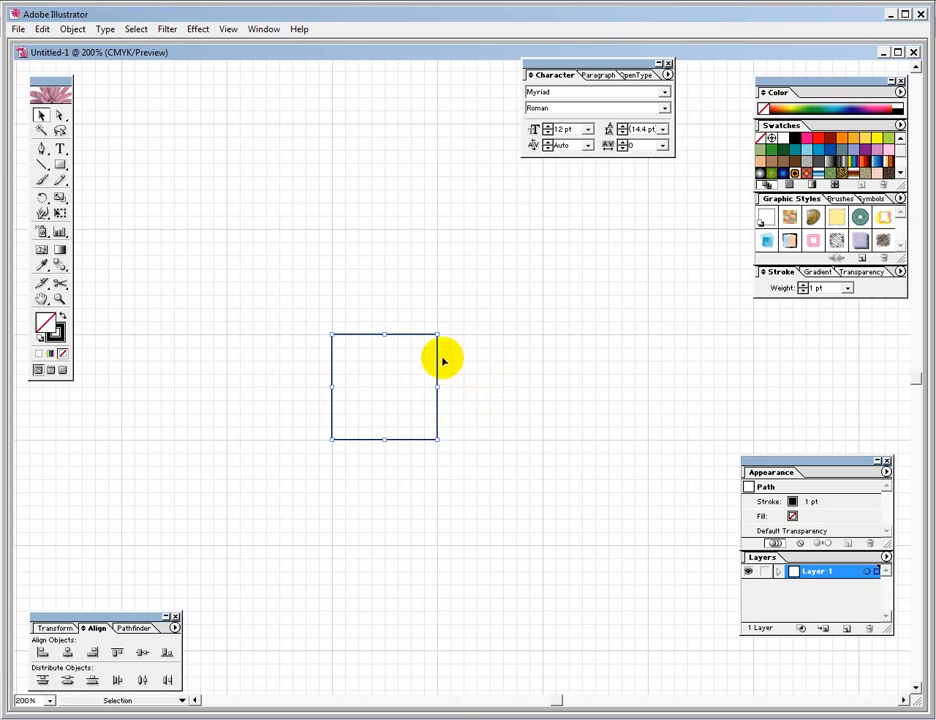
pyautogui.click(437, 360)
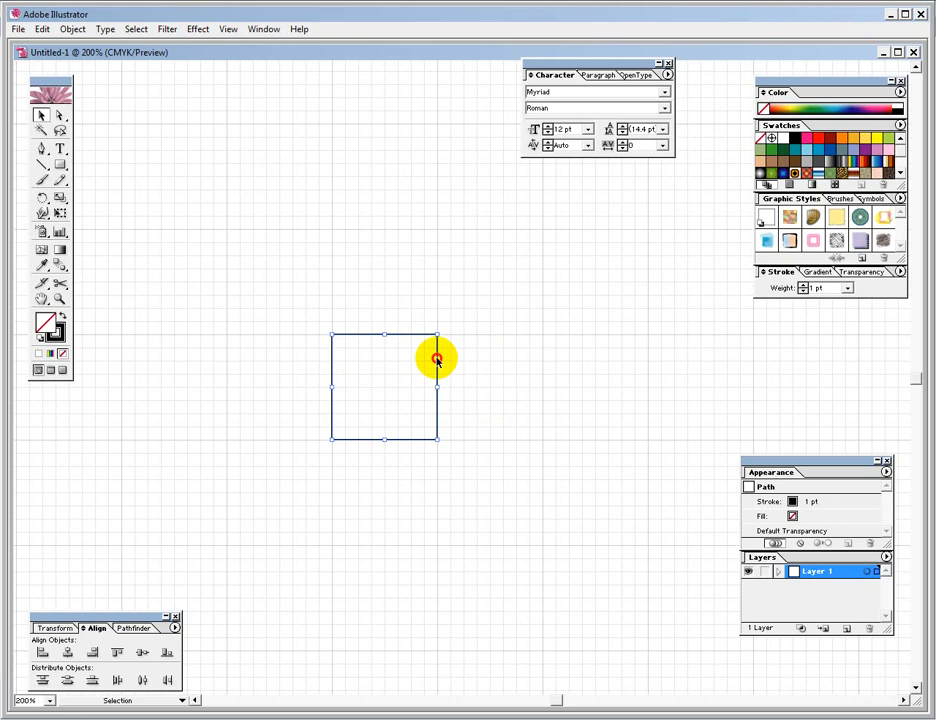
pyautogui.moveTo(437, 360); pyautogui.dragTo(541, 364)
pyautogui.click(617, 316)
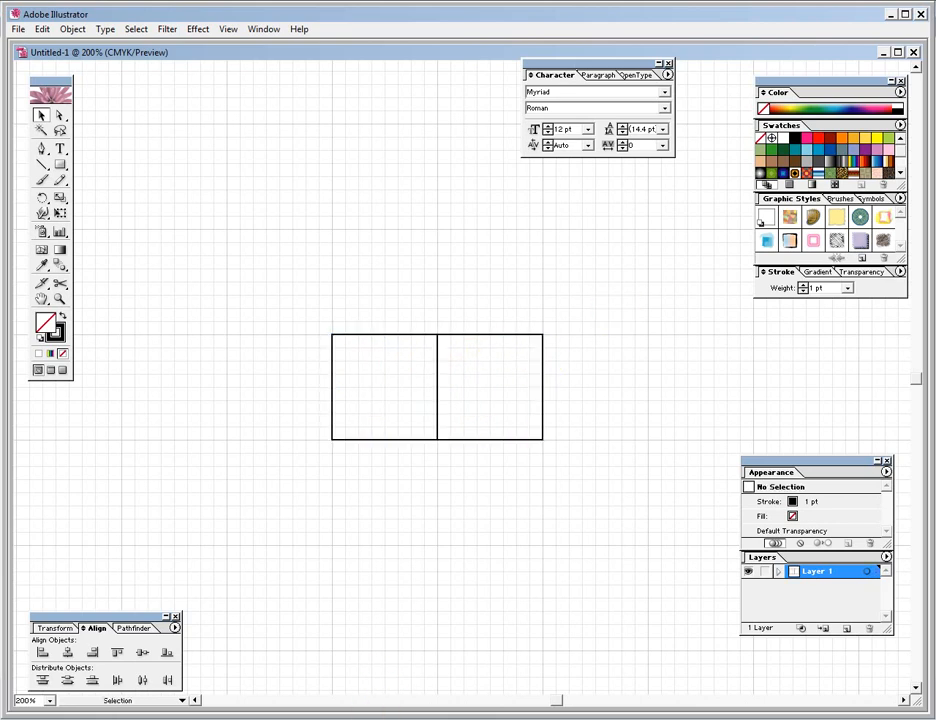
# - Check the Lesson 01 cube reference, and raise the left square's two outer corner points by half a major grid cell with Direct Selection
pyautogui.click(375, 718)
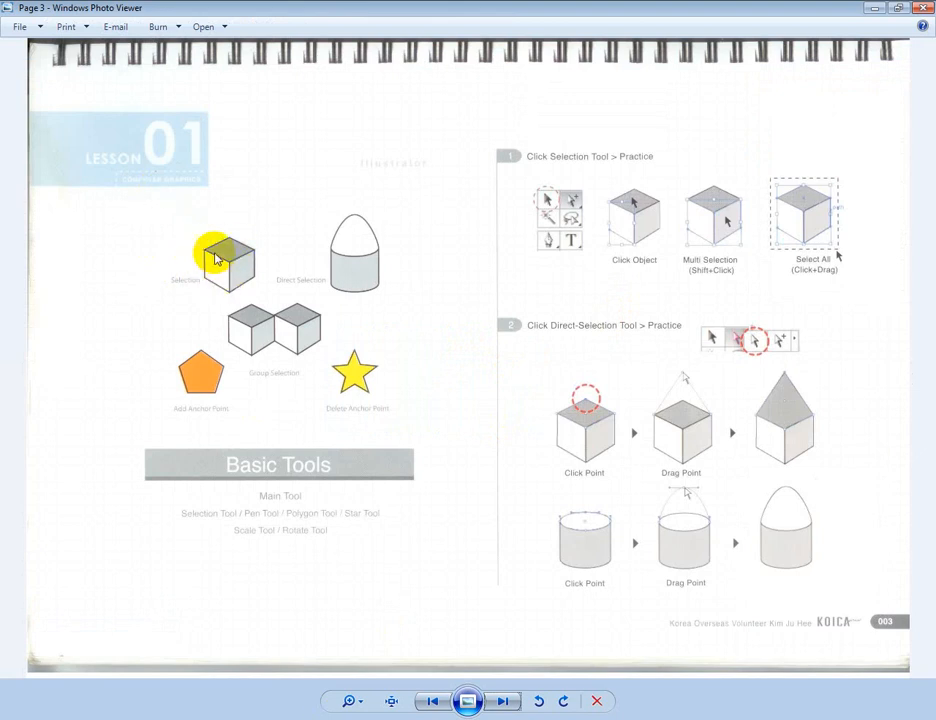
pyautogui.hotkey('alt', 'Tab')
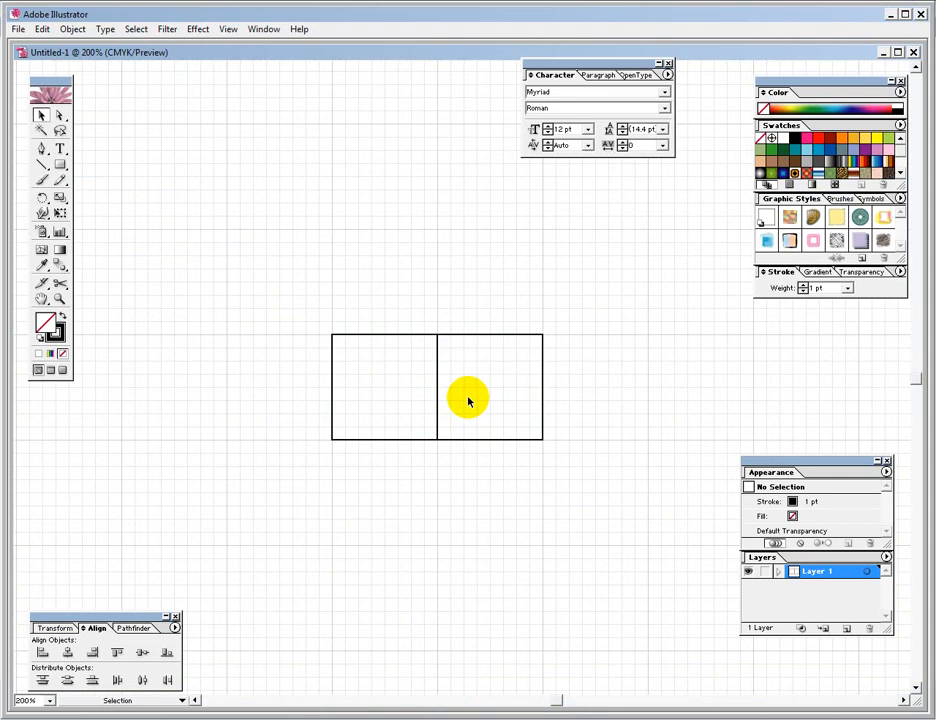
pyautogui.click(60, 115)
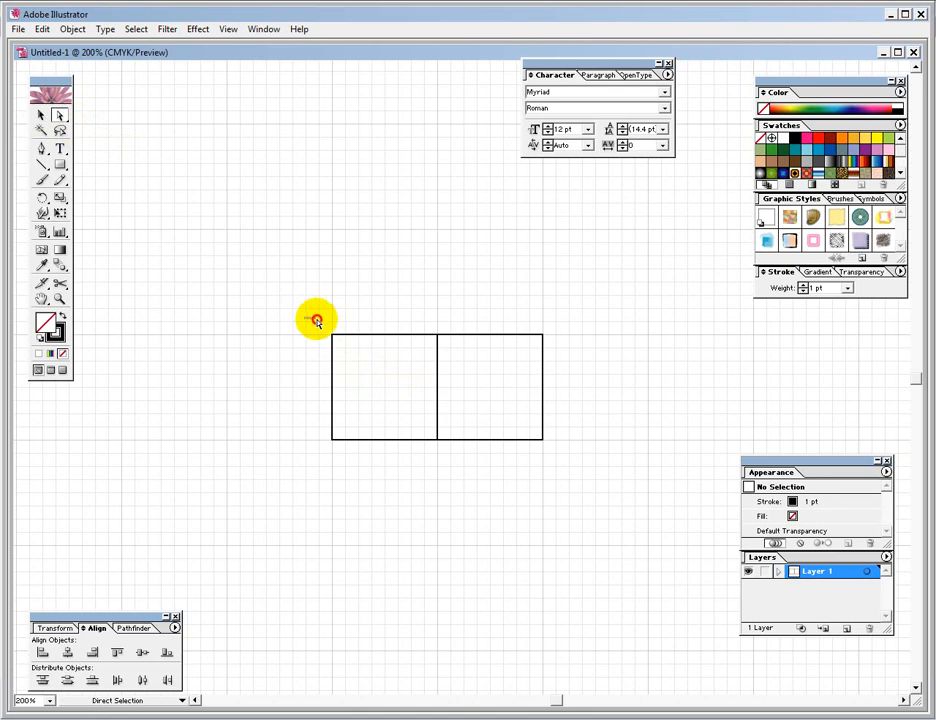
pyautogui.moveTo(317, 321); pyautogui.dragTo(344, 461)
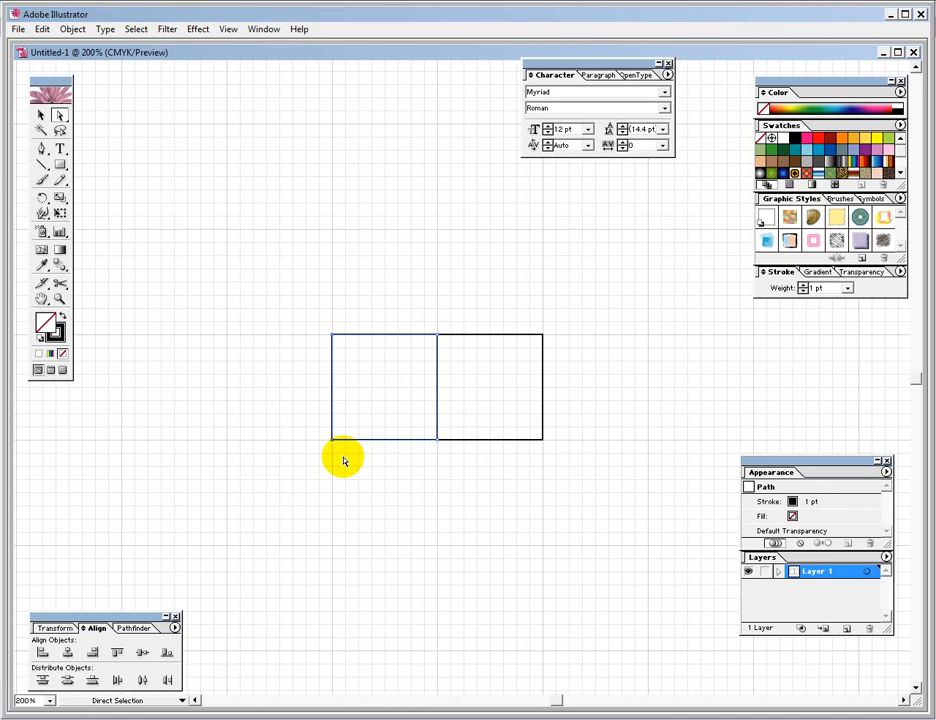
pyautogui.press('Up')
pyautogui.press('Up')
pyautogui.press('Up')
pyautogui.press('Up')
pyautogui.press('Up')
pyautogui.press('Up')
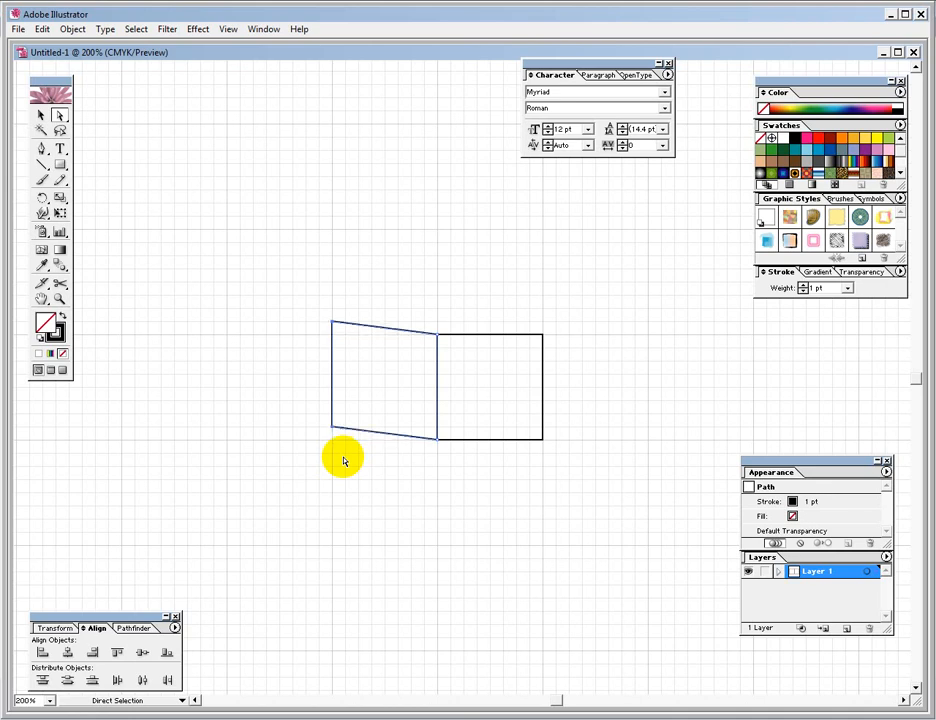
pyautogui.press('Up')
pyautogui.press('Up')
pyautogui.press('Up')
pyautogui.press('Up')
pyautogui.press('Up')
pyautogui.press('Up')
pyautogui.press('Up')
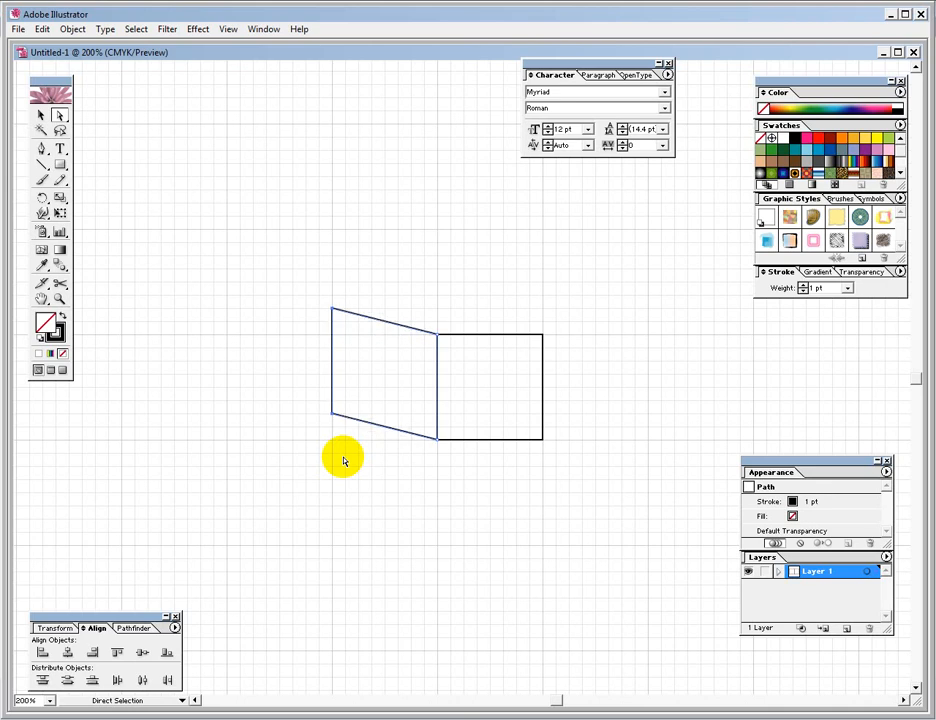
pyautogui.press('Up')
pyautogui.press('Up')
pyautogui.press('Up')
pyautogui.press('Up')
pyautogui.press('Up')
pyautogui.press('Up')
pyautogui.press('Up')
pyautogui.press('Up')
pyautogui.press('Up')
pyautogui.press('Up')
pyautogui.press('Up')
pyautogui.press('Up')
pyautogui.press('Up')
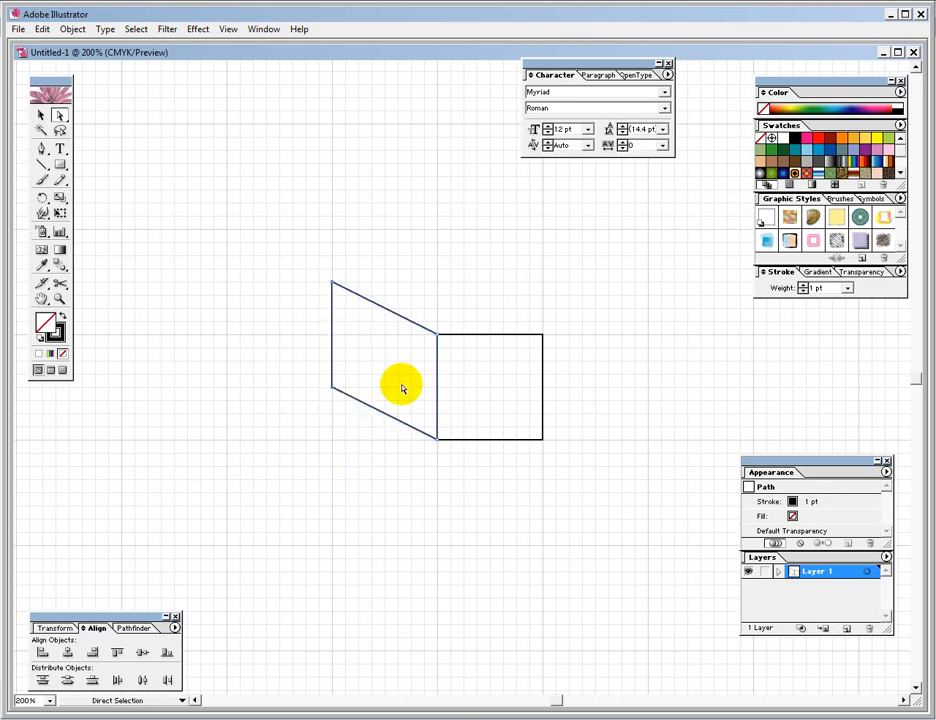
# - Raise the right square's two outer corner points by half a major grid cell to mirror the left face, and deselect it
pyautogui.click(457, 305)
pyautogui.moveTo(532, 304); pyautogui.dragTo(569, 445)
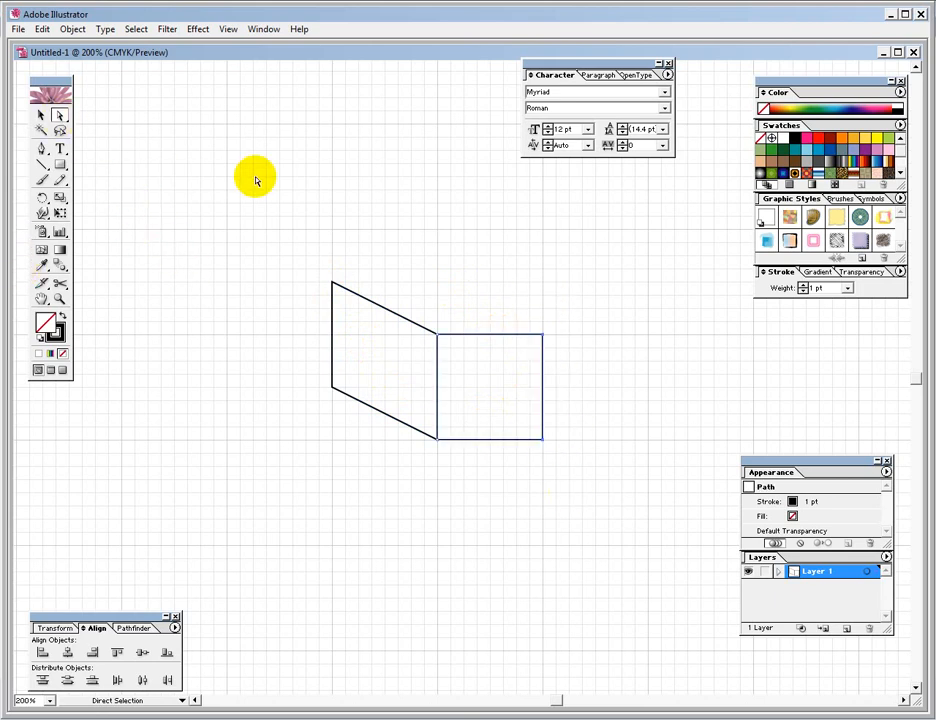
pyautogui.press('Up')
pyautogui.press('Up')
pyautogui.press('Up')
pyautogui.press('Up')
pyautogui.press('Up')
pyautogui.press('Up')
pyautogui.press('Up')
pyautogui.press('Up')
pyautogui.press('Up')
pyautogui.press('Up')
pyautogui.press('Up')
pyautogui.press('Up')
pyautogui.press('Up')
pyautogui.press('Up')
pyautogui.press('Up')
pyautogui.press('Up')
pyautogui.press('Up')
pyautogui.press('Up')
pyautogui.press('Up')
pyautogui.press('Up')
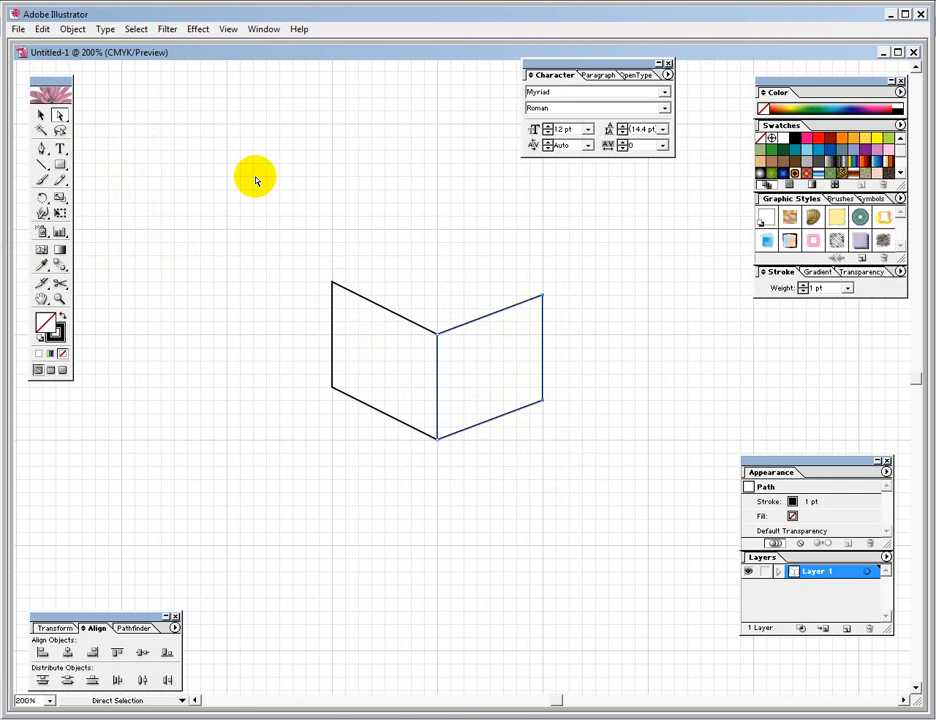
pyautogui.press('Up')
pyautogui.press('Up')
pyautogui.press('Up')
pyautogui.press('Up')
pyautogui.press('Up')
pyautogui.press('Up')
pyautogui.click(255, 180)
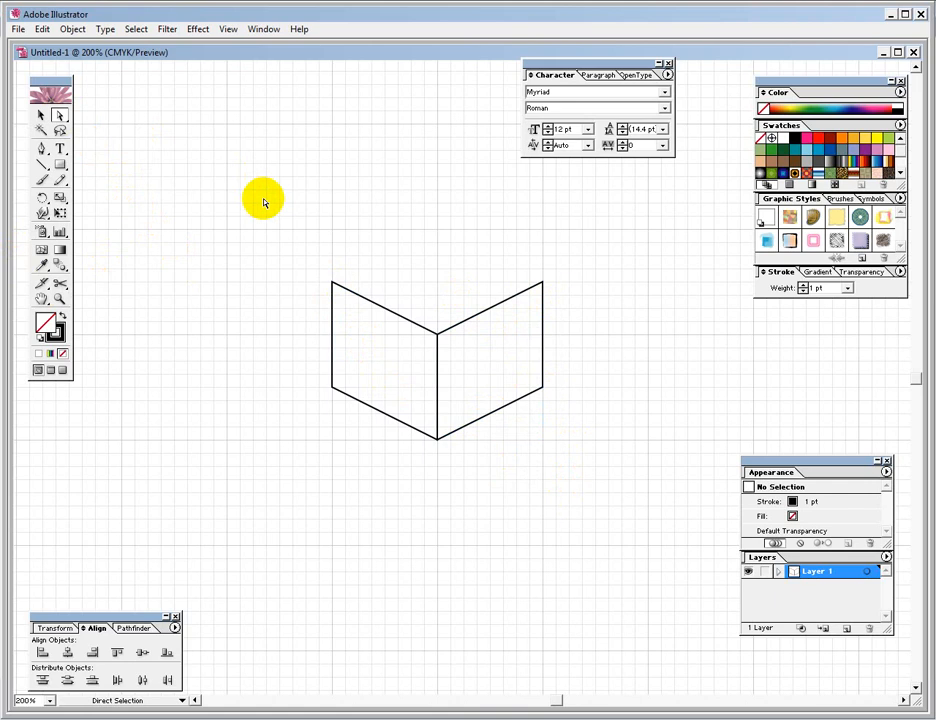
# - Draw the cube's top face with the Pen tool as a closed four-point diamond meeting the two side faces' upper corners, and deselect it
pyautogui.click(333, 341)
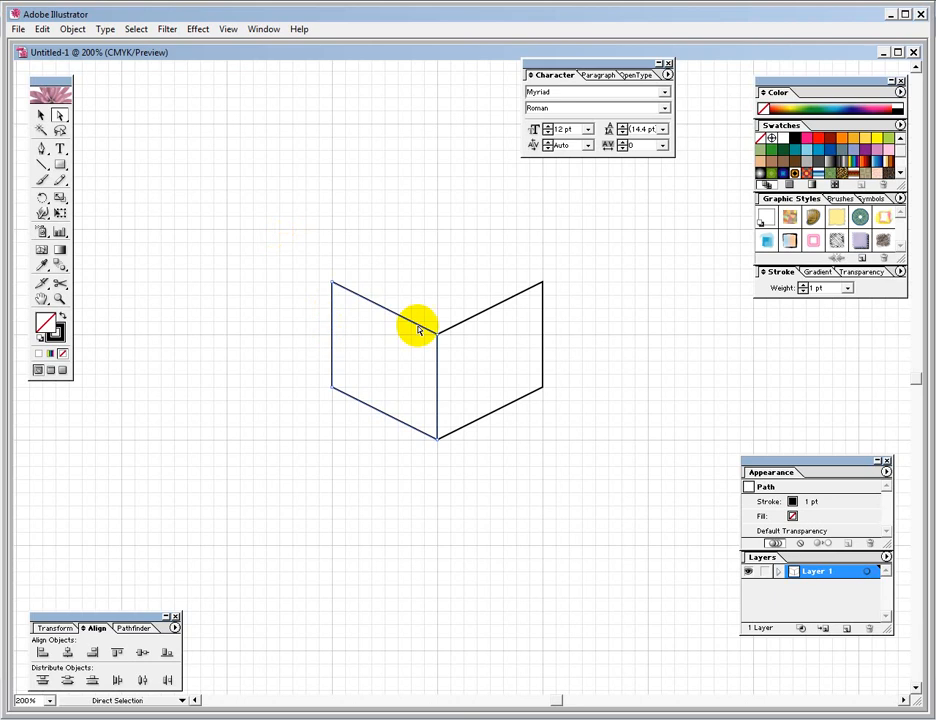
pyautogui.click(494, 312)
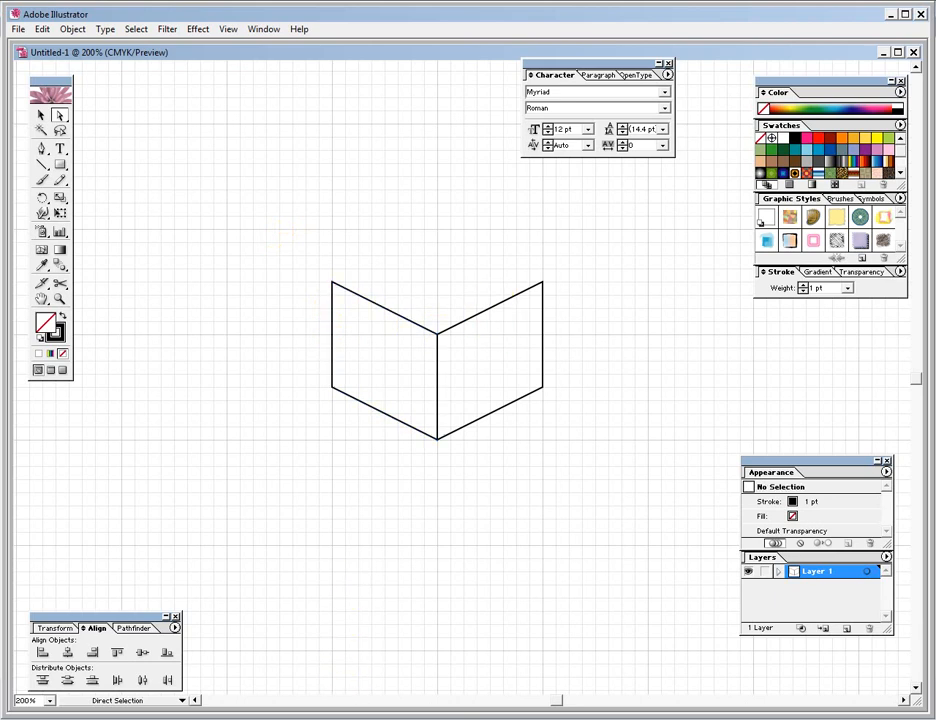
pyautogui.hotkey('alt', 'Tab')
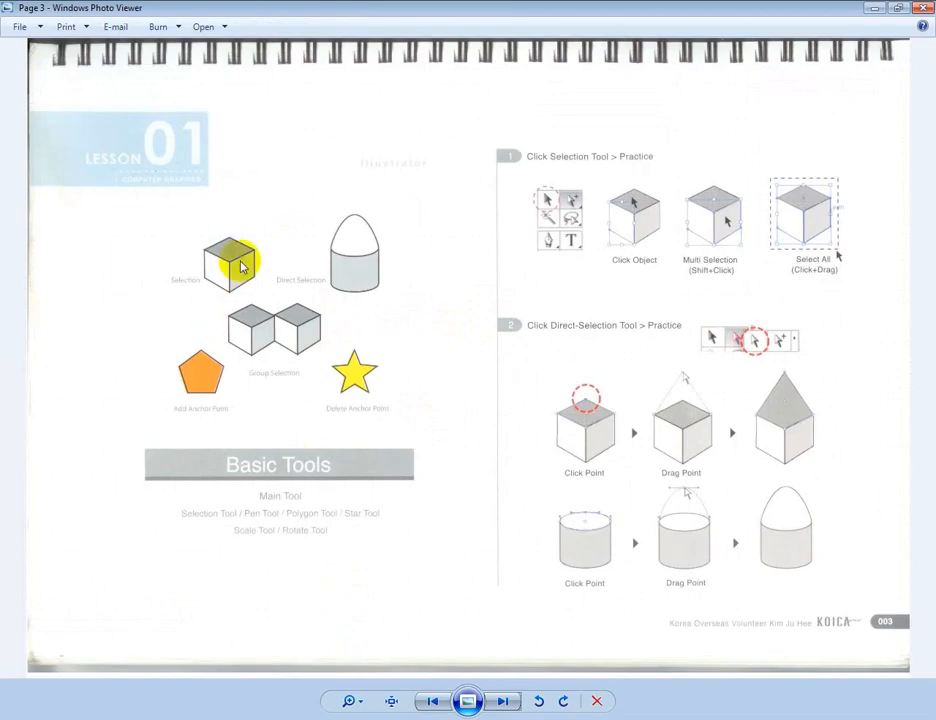
pyautogui.hotkey('alt', 'Tab')
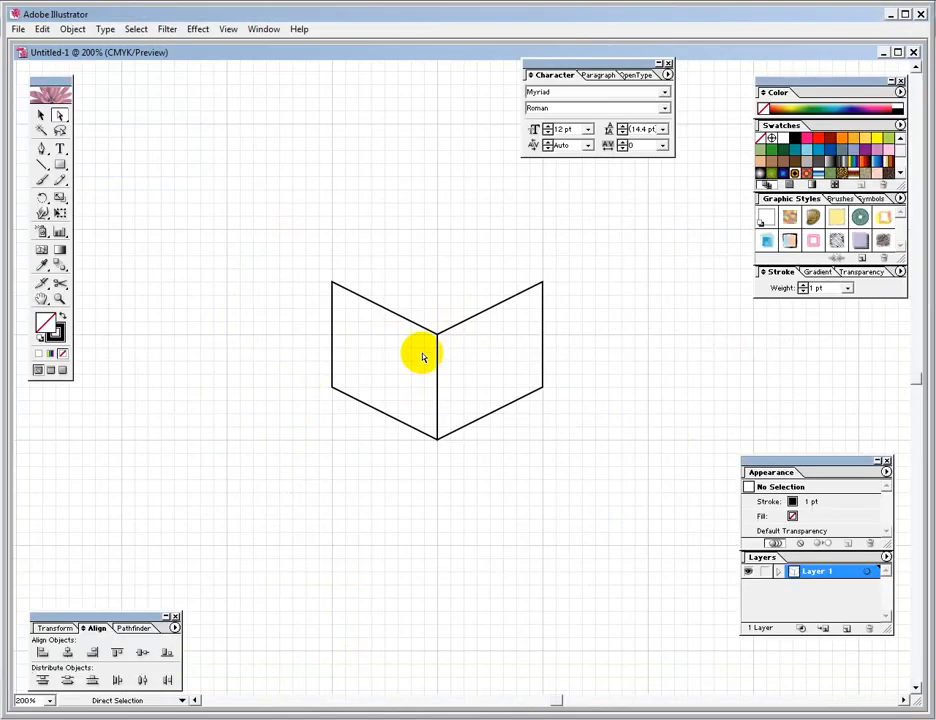
pyautogui.click(43, 151)
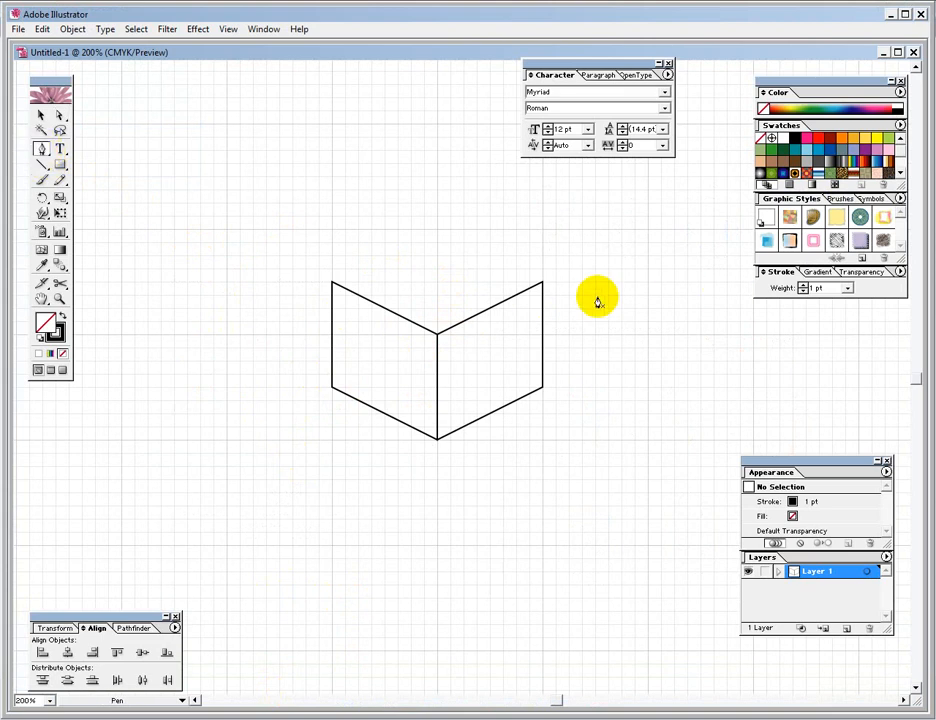
pyautogui.click(437, 230)
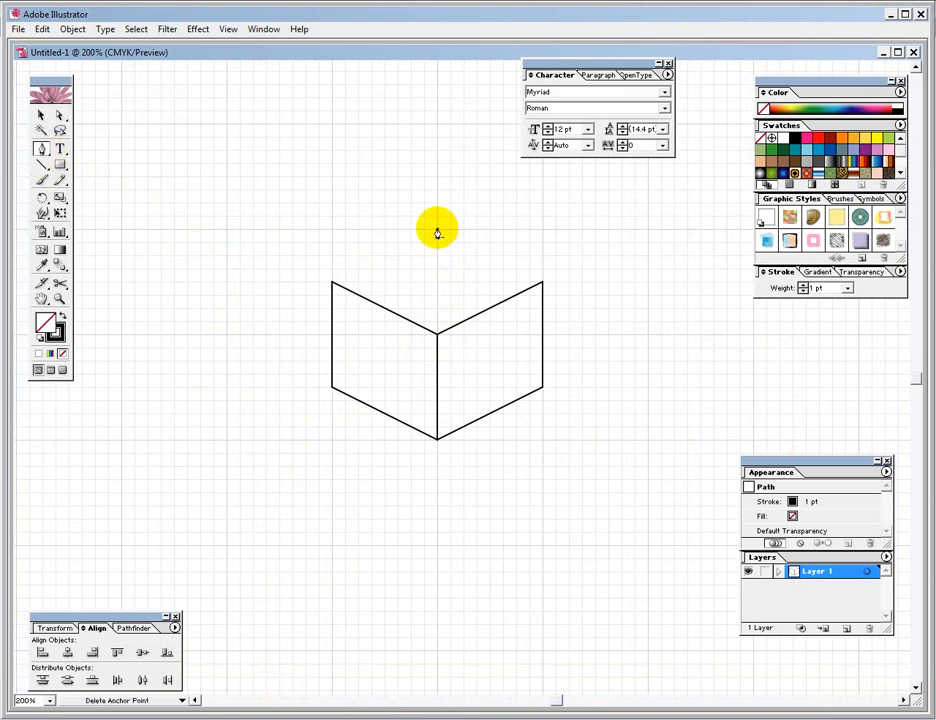
pyautogui.click(540, 283)
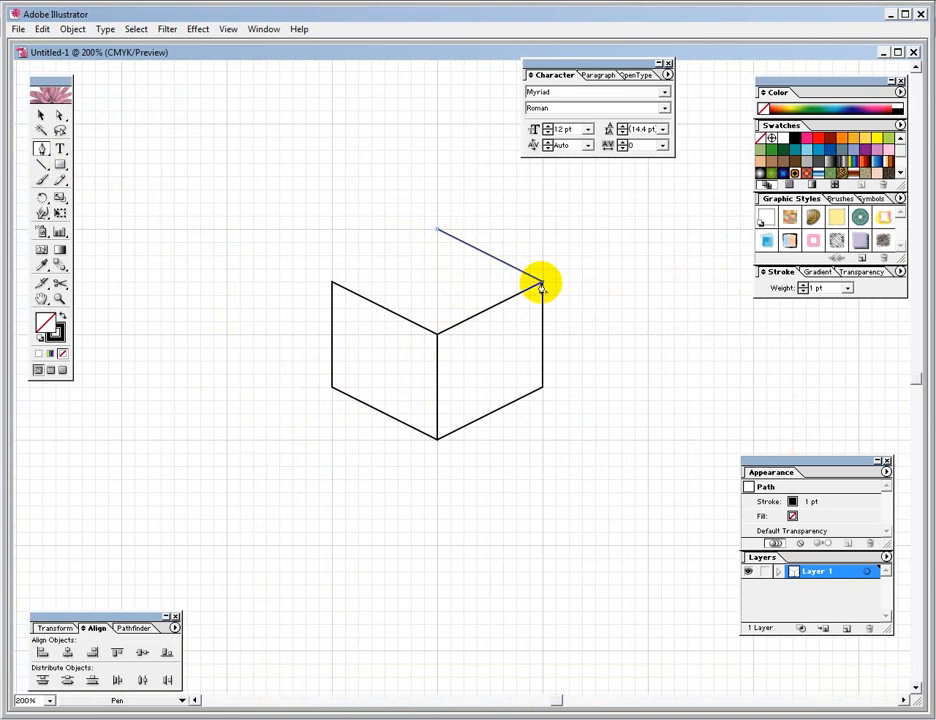
pyautogui.click(437, 333)
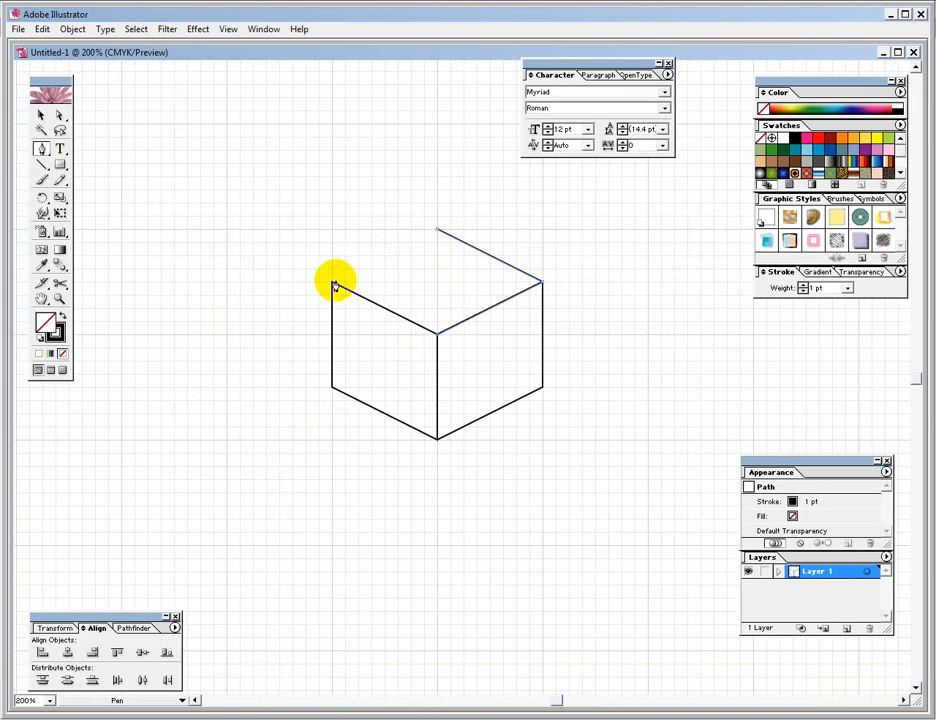
pyautogui.click(333, 283)
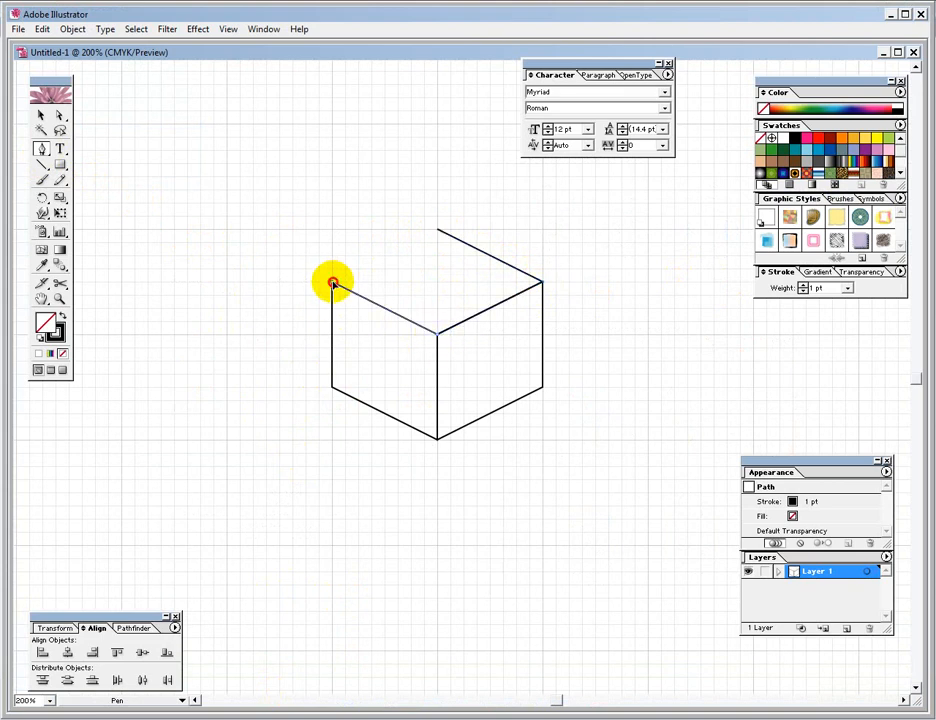
pyautogui.click(440, 234)
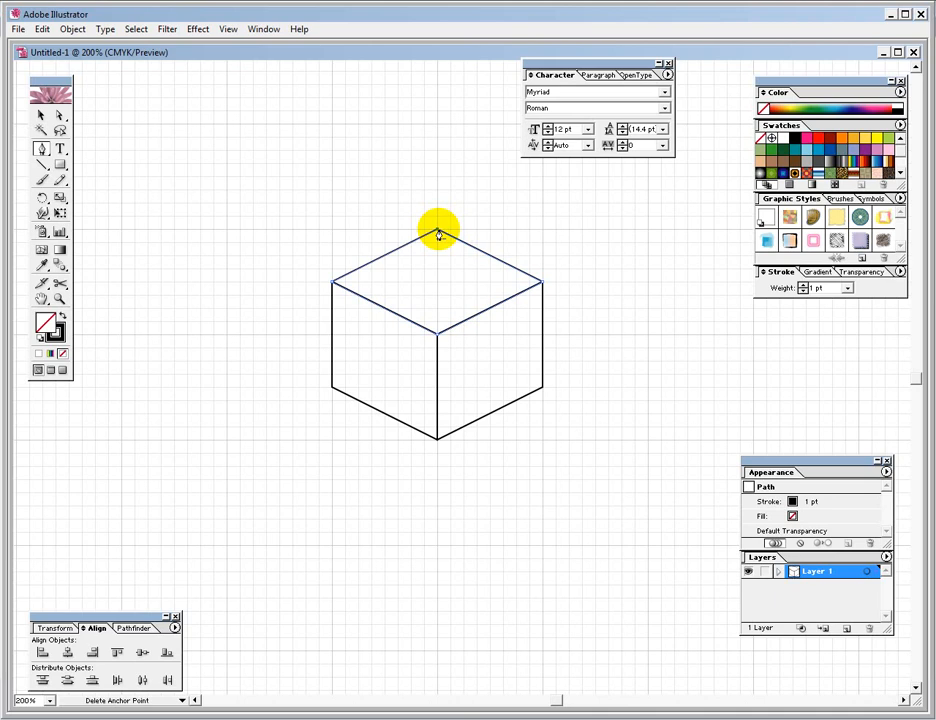
pyautogui.click(41, 115)
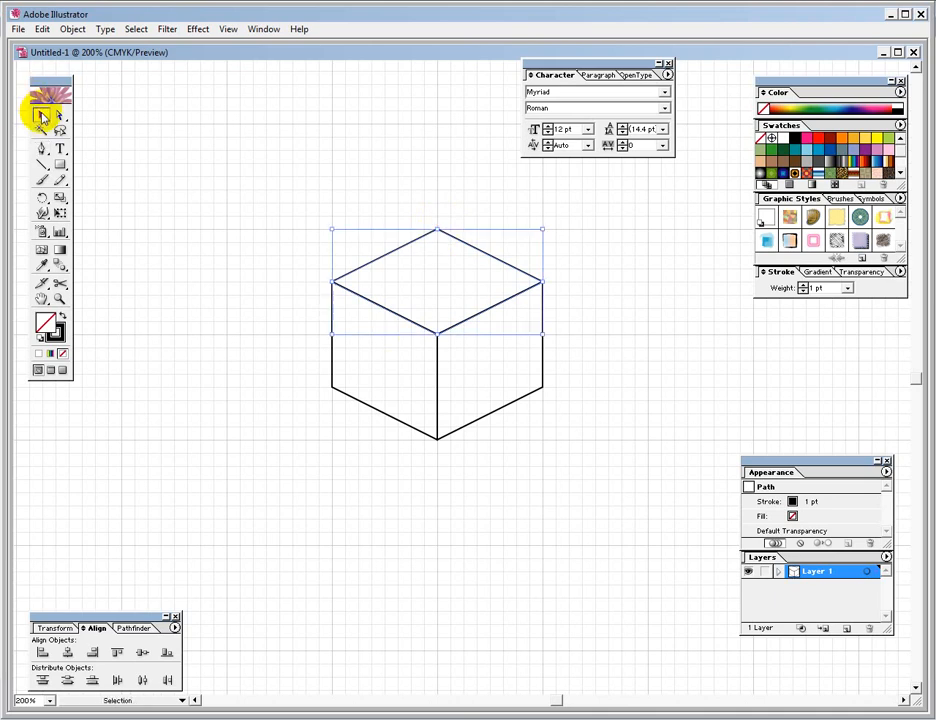
pyautogui.click(360, 168)
# - Fill the cube's top face with the medium grey swatch, keeping its black stroke, and deselect it
pyautogui.hotkey('alt', 'Tab')
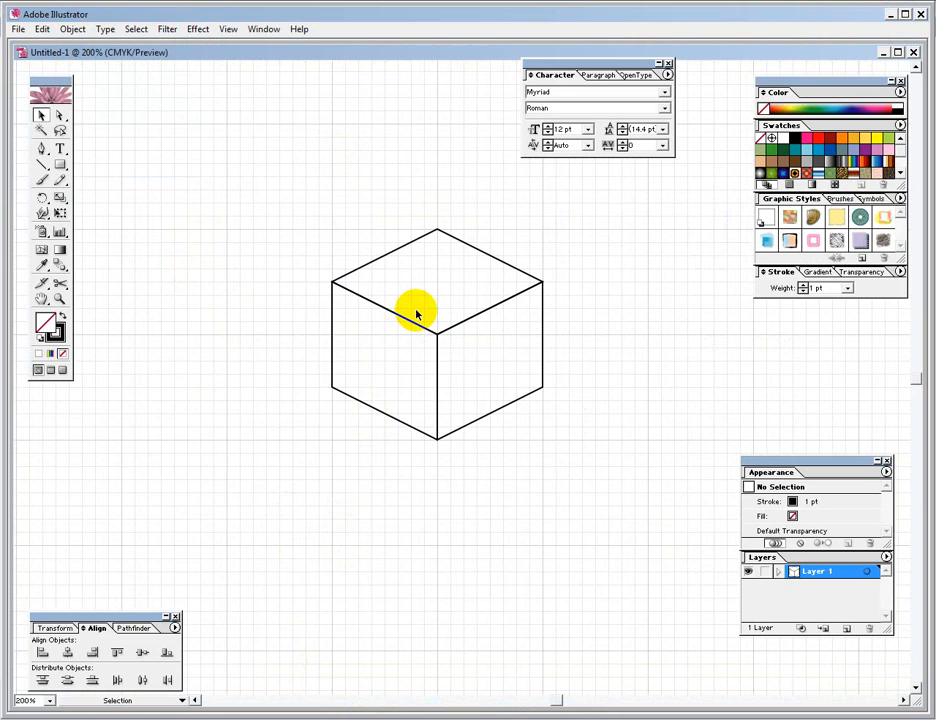
pyautogui.moveTo(377, 216); pyautogui.dragTo(456, 271)
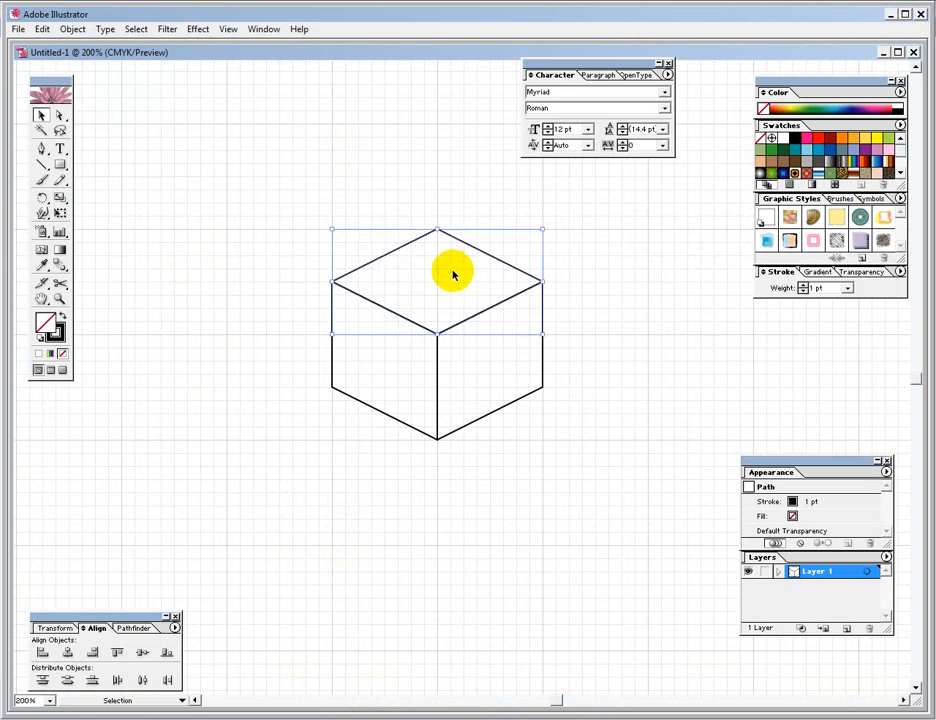
pyautogui.click(248, 200)
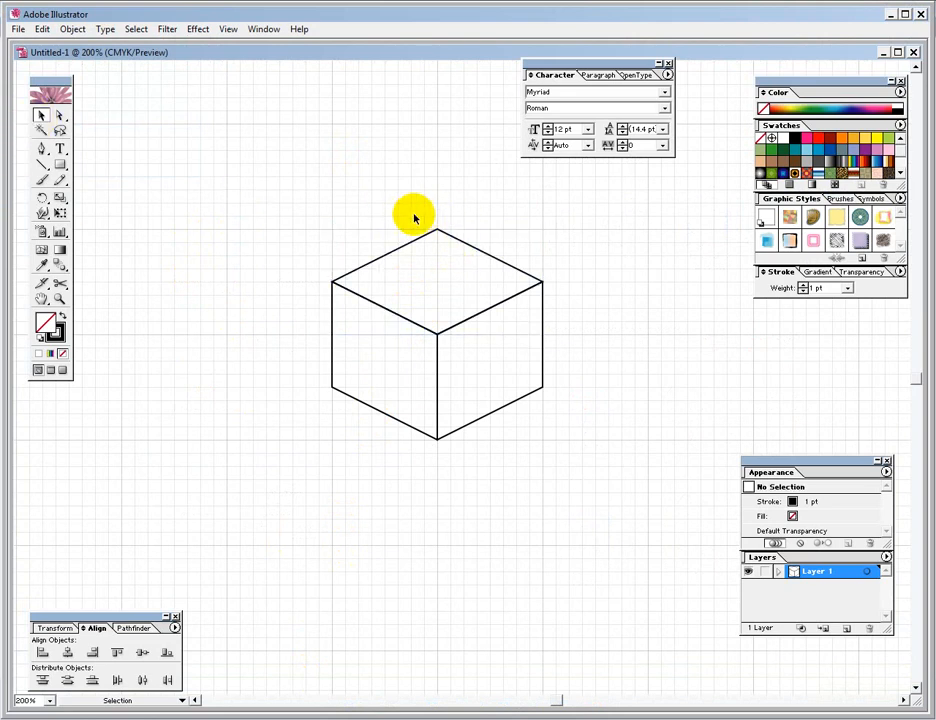
pyautogui.moveTo(416, 213); pyautogui.dragTo(461, 263)
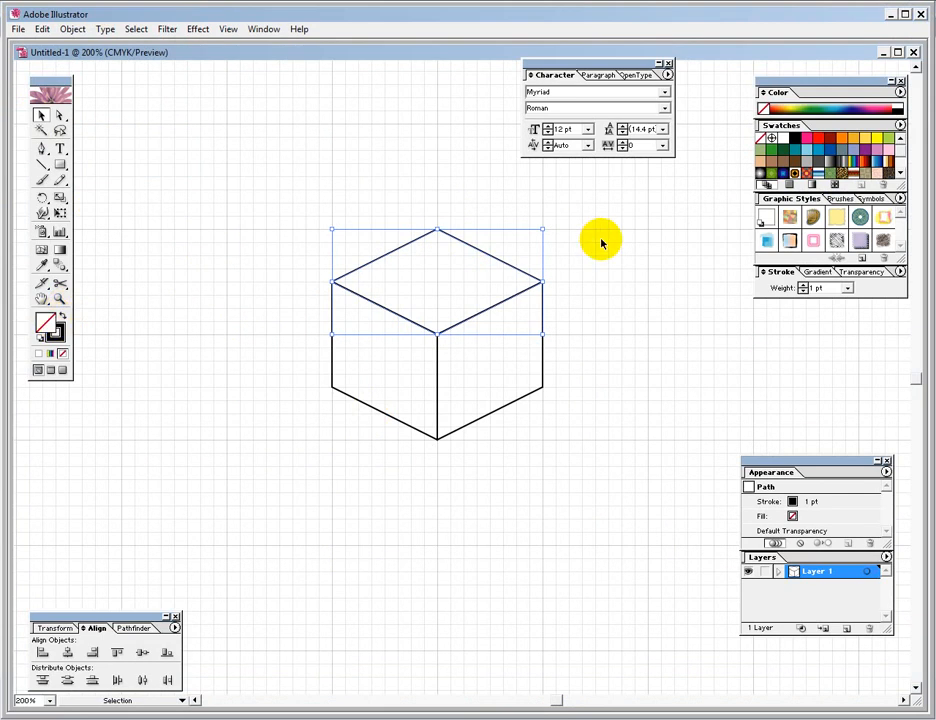
pyautogui.click(807, 165)
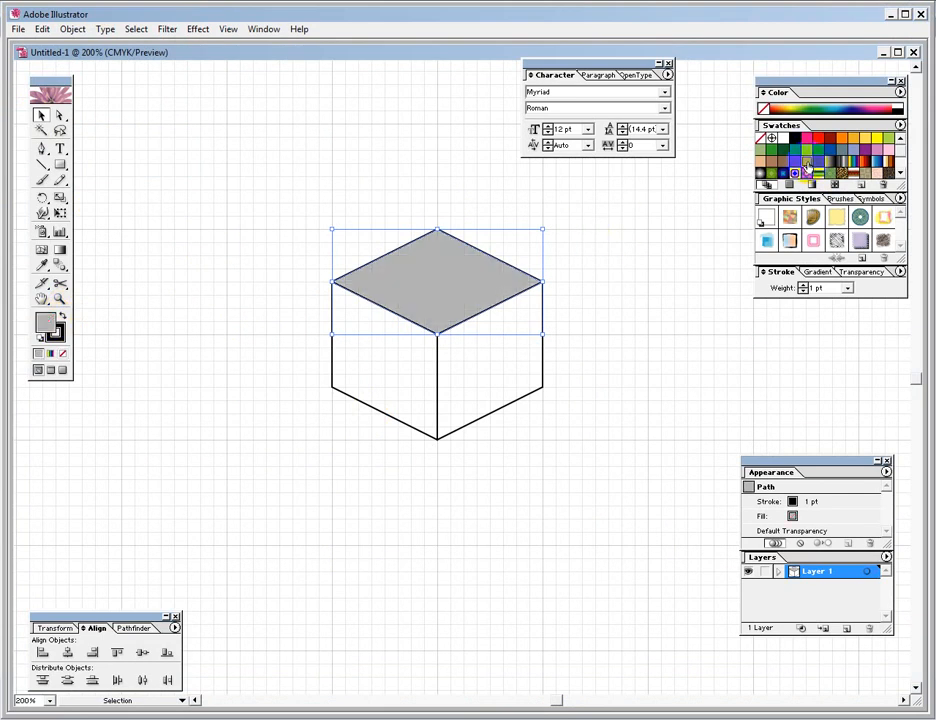
pyautogui.click(587, 236)
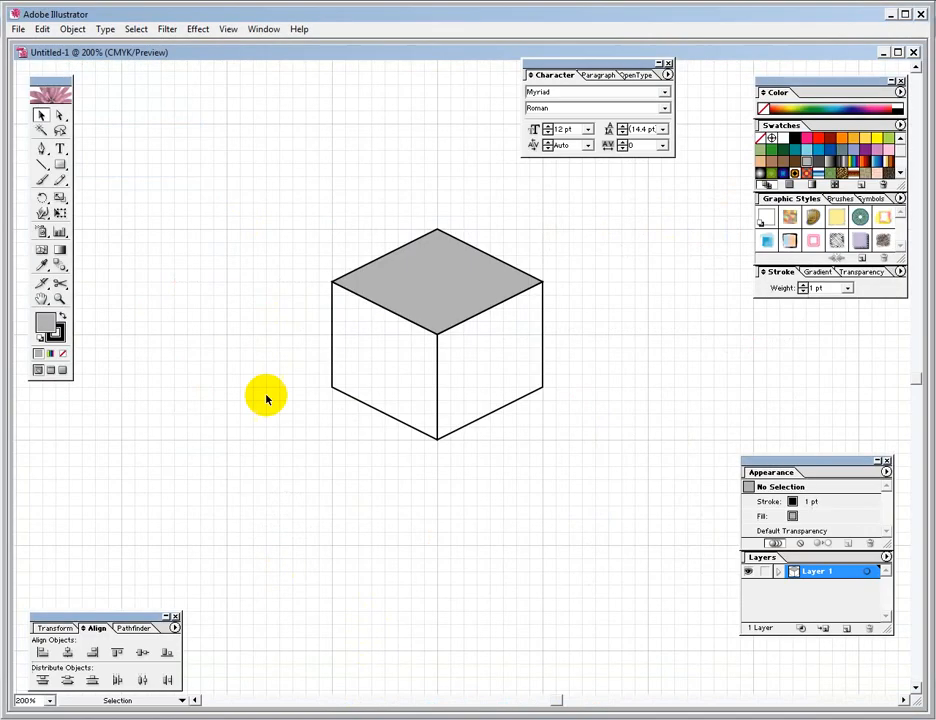
# - Select all three faces of the cube, group them, and deselect the group
pyautogui.moveTo(336, 220); pyautogui.dragTo(556, 426)
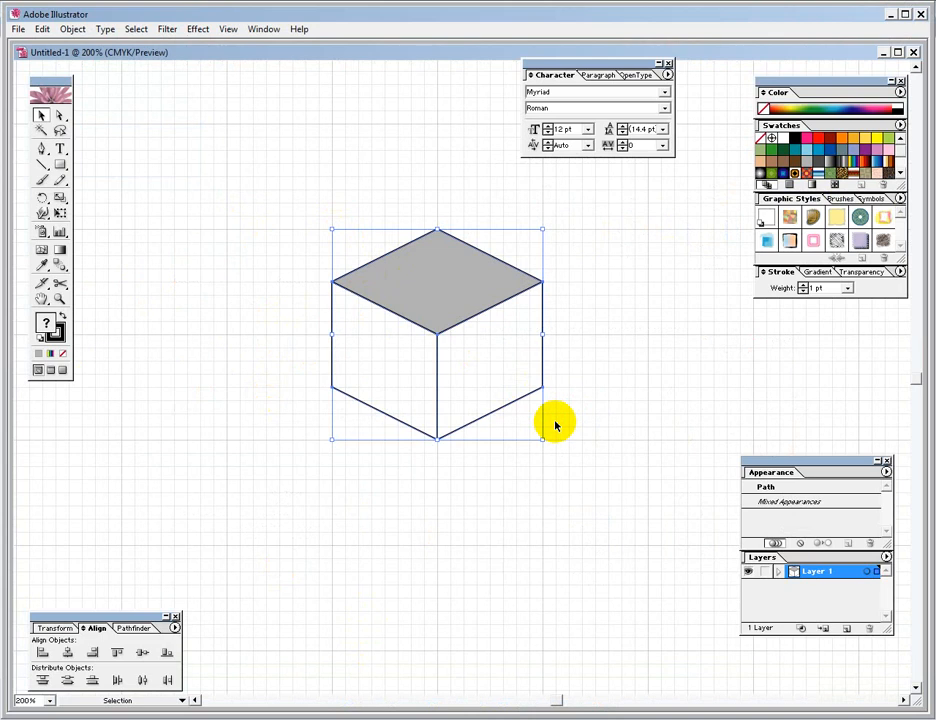
pyautogui.click(355, 186)
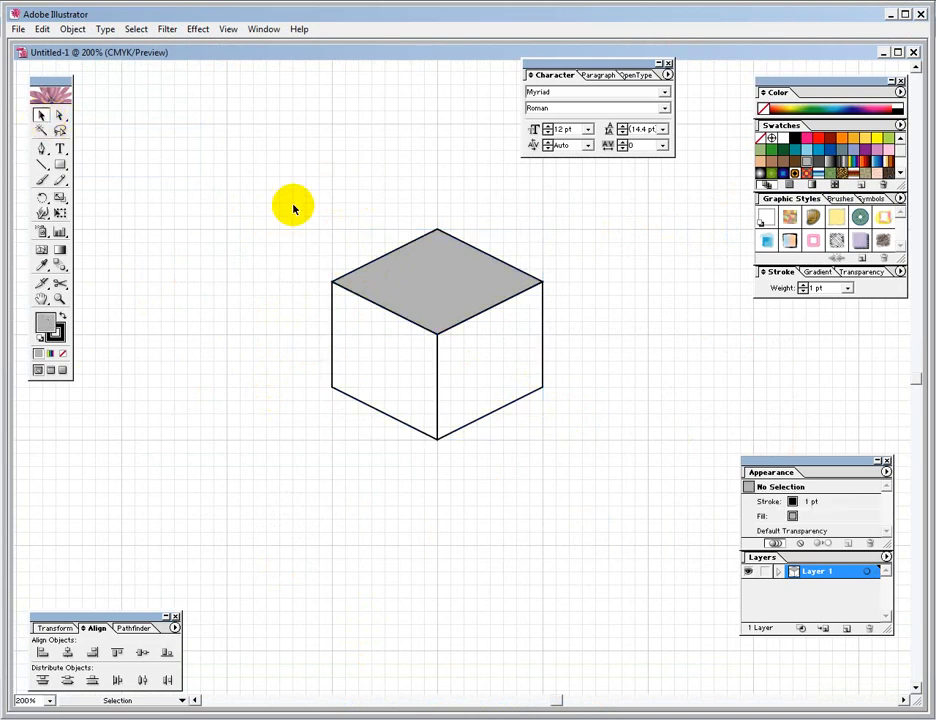
pyautogui.moveTo(295, 205); pyautogui.dragTo(540, 426)
pyautogui.rightClick(609, 314)
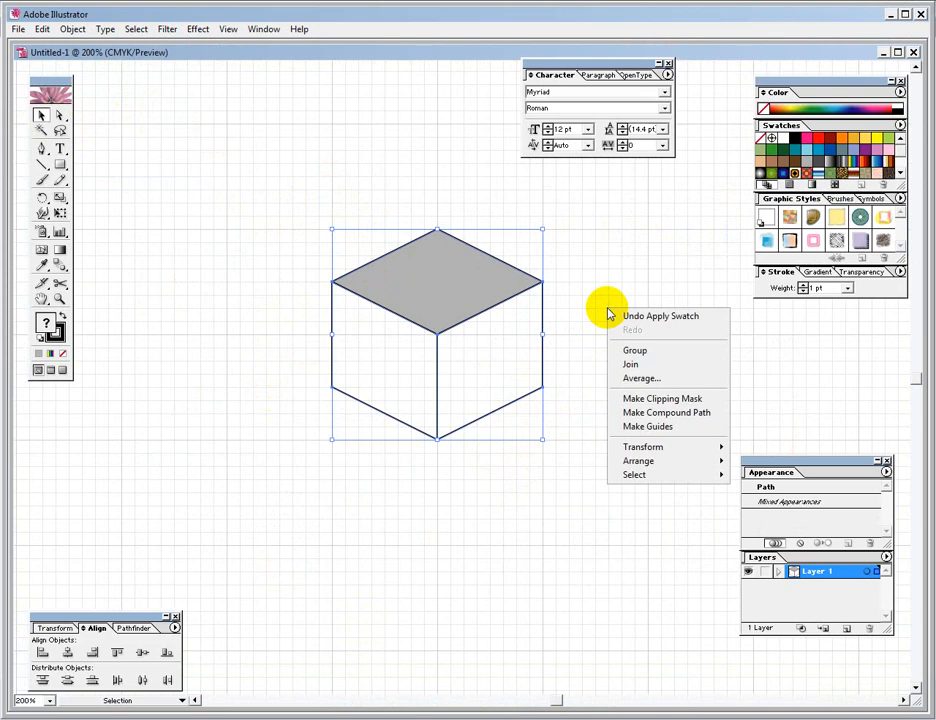
pyautogui.click(651, 354)
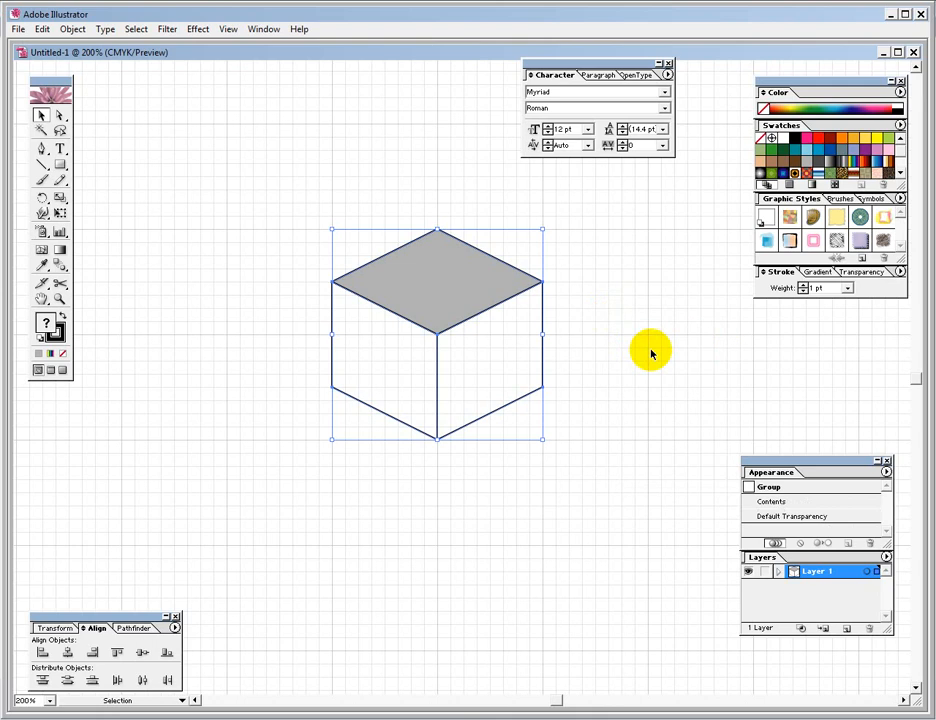
pyautogui.click(610, 338)
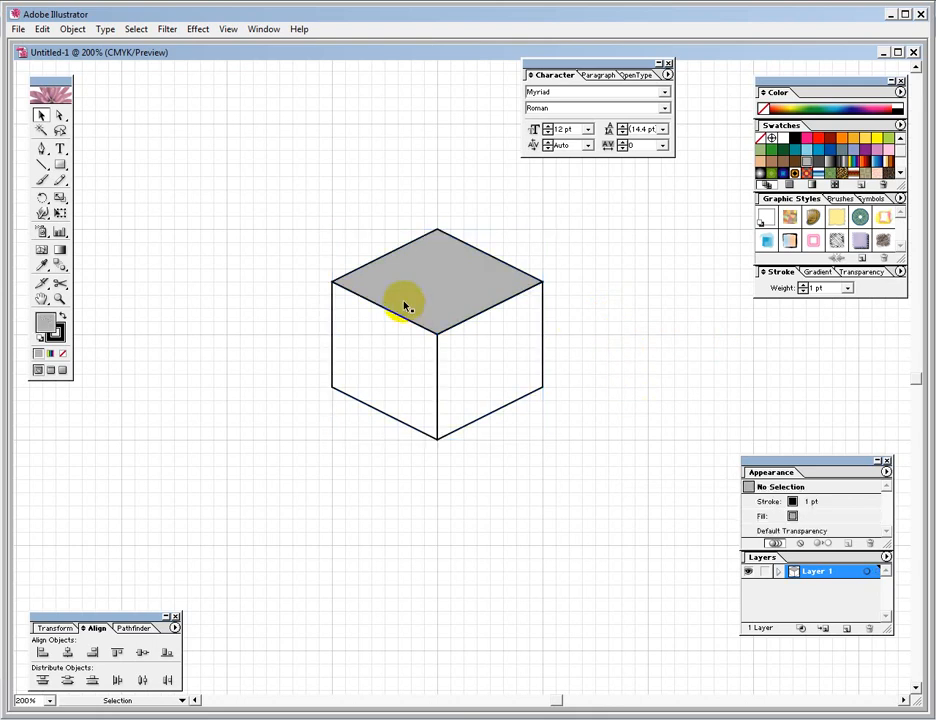
# - Select and deselect the cube from its top face and side edges to examine how the grouped faces select
pyautogui.click(411, 293)
pyautogui.click(696, 309)
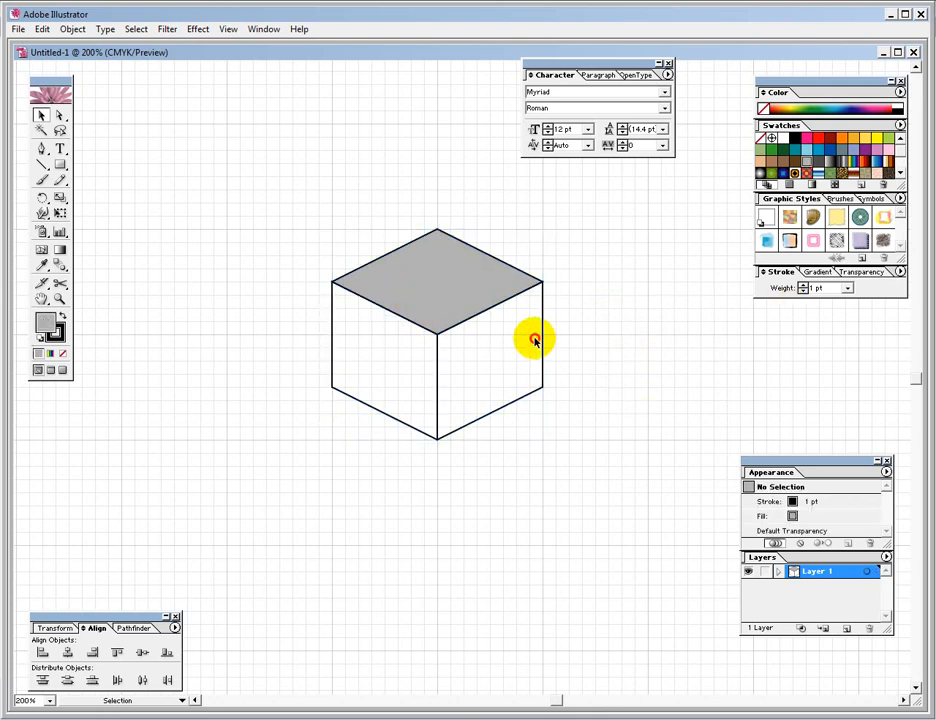
pyautogui.click(538, 339)
pyautogui.click(448, 200)
pyautogui.click(455, 315)
pyautogui.click(415, 165)
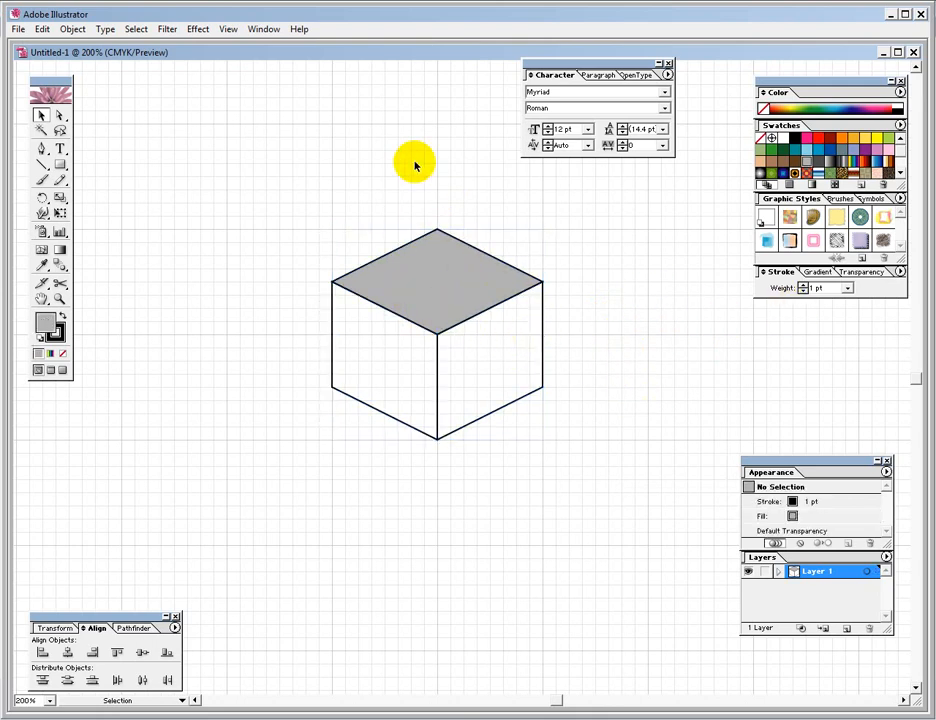
pyautogui.rightClick(464, 305)
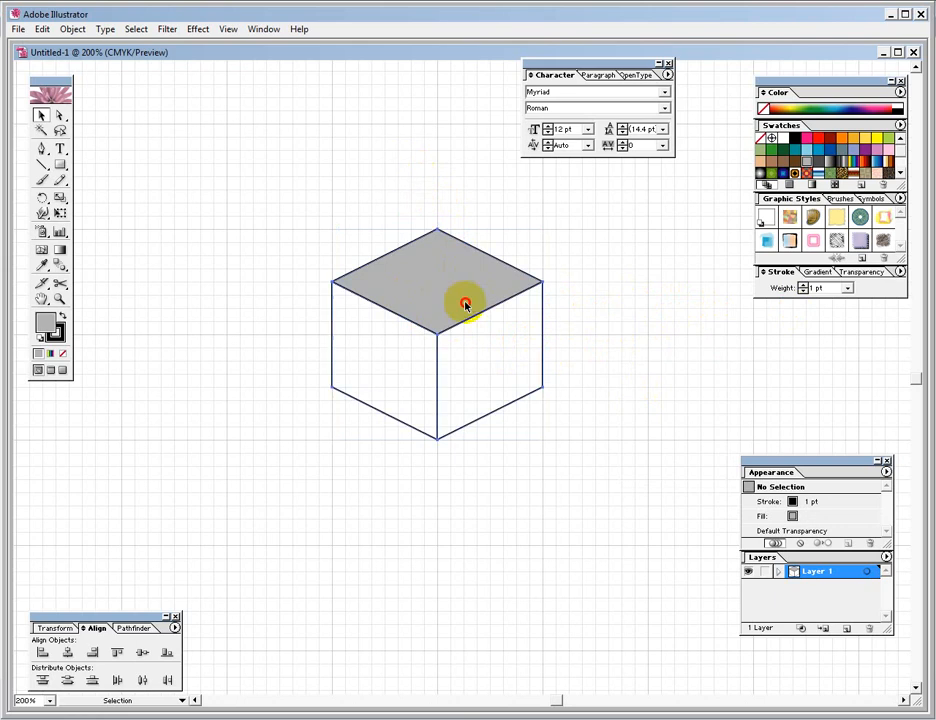
# - Ungroup the cube and move its grey top face up and slightly left, away from the two side faces
pyautogui.click(516, 344)
pyautogui.click(637, 277)
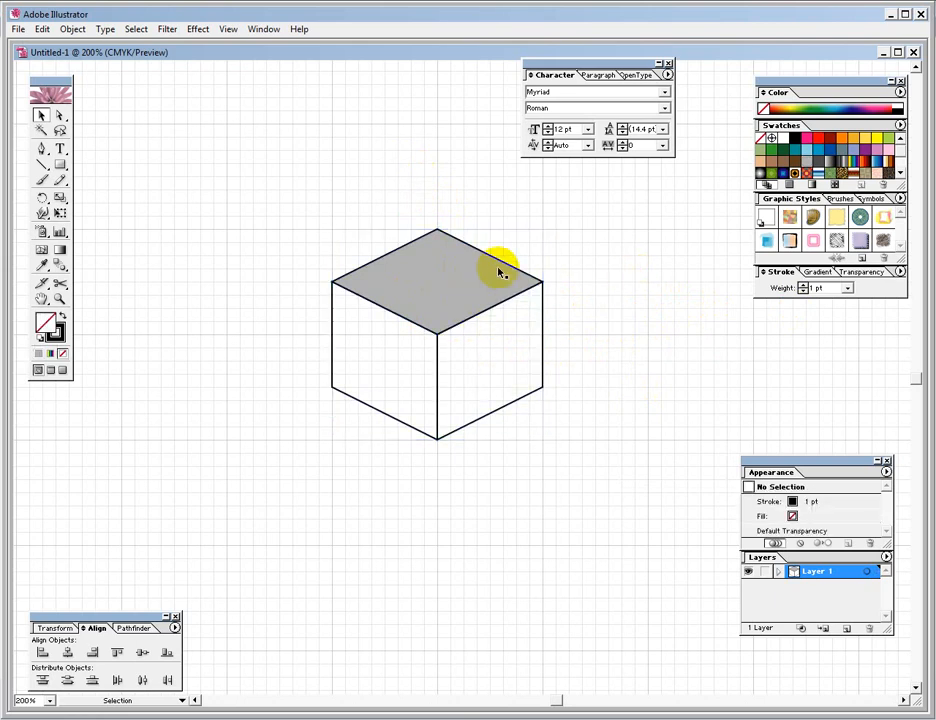
pyautogui.click(476, 272)
pyautogui.moveTo(476, 272); pyautogui.dragTo(455, 196)
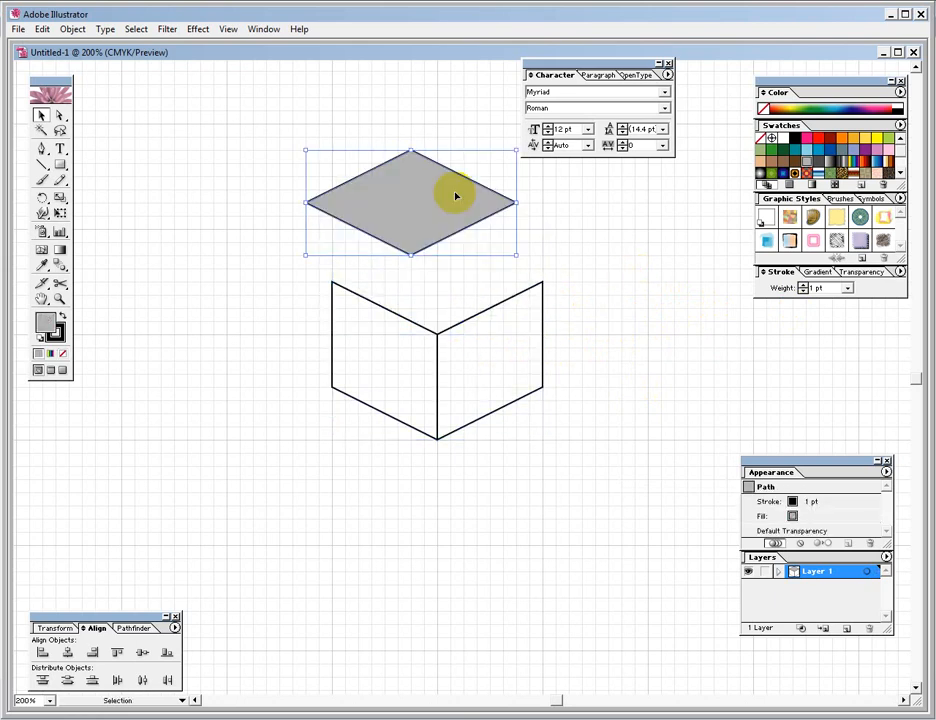
# - Try to select and move the cube's right side face by its edge and its unfilled interior
pyautogui.click(505, 334)
pyautogui.click(544, 340)
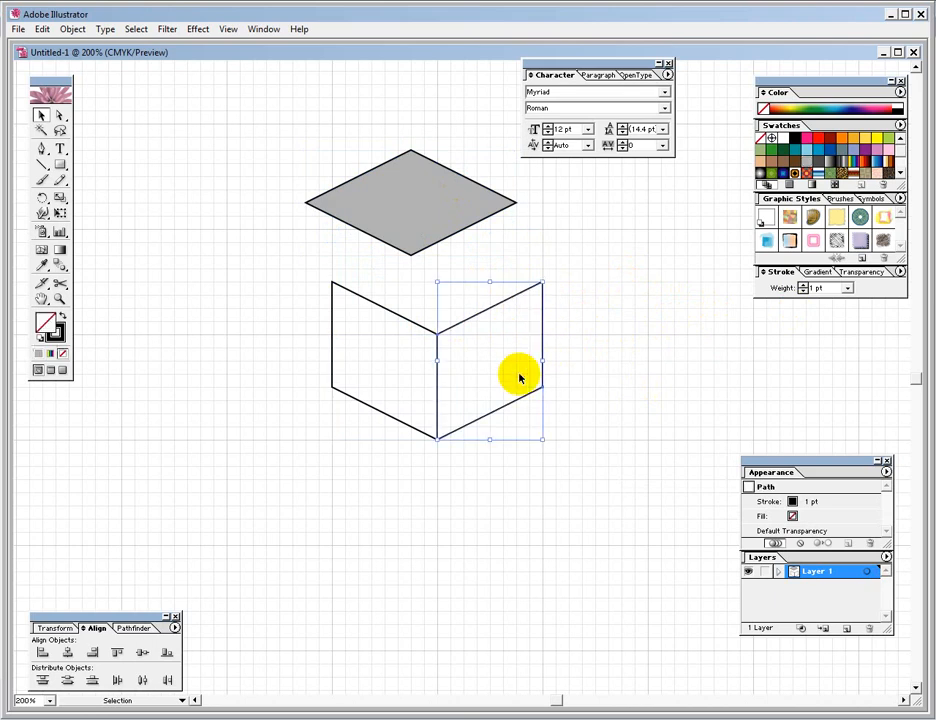
pyautogui.click(557, 376)
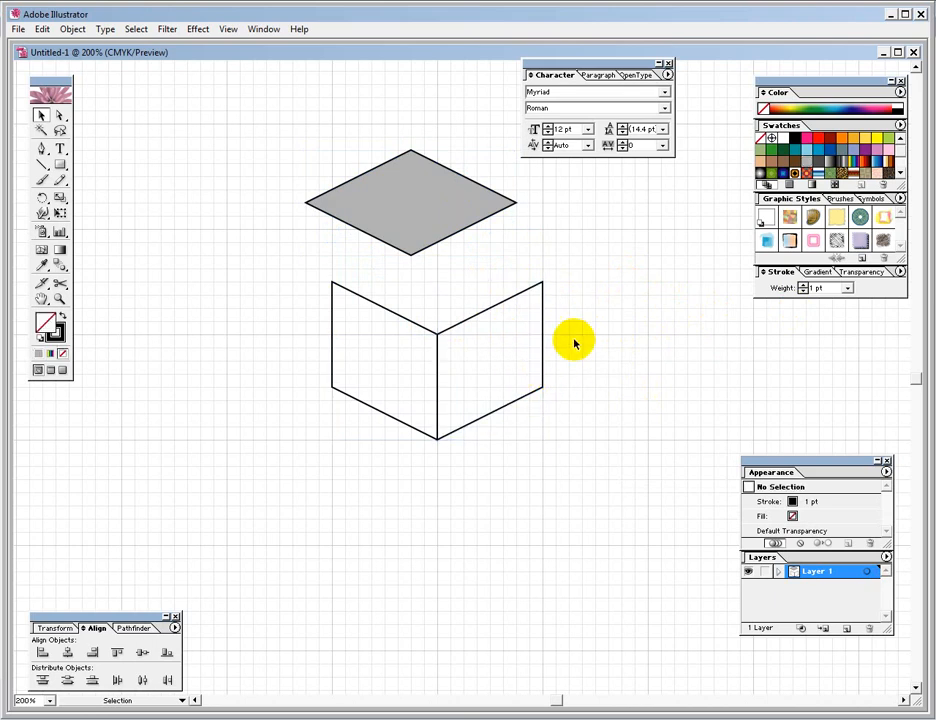
pyautogui.click(542, 358)
pyautogui.moveTo(527, 361); pyautogui.dragTo(576, 338)
# - Select only the cube's left side face and nudge it about three grid squares left, away from the right face
pyautogui.click(387, 236)
pyautogui.moveTo(260, 289); pyautogui.dragTo(390, 363)
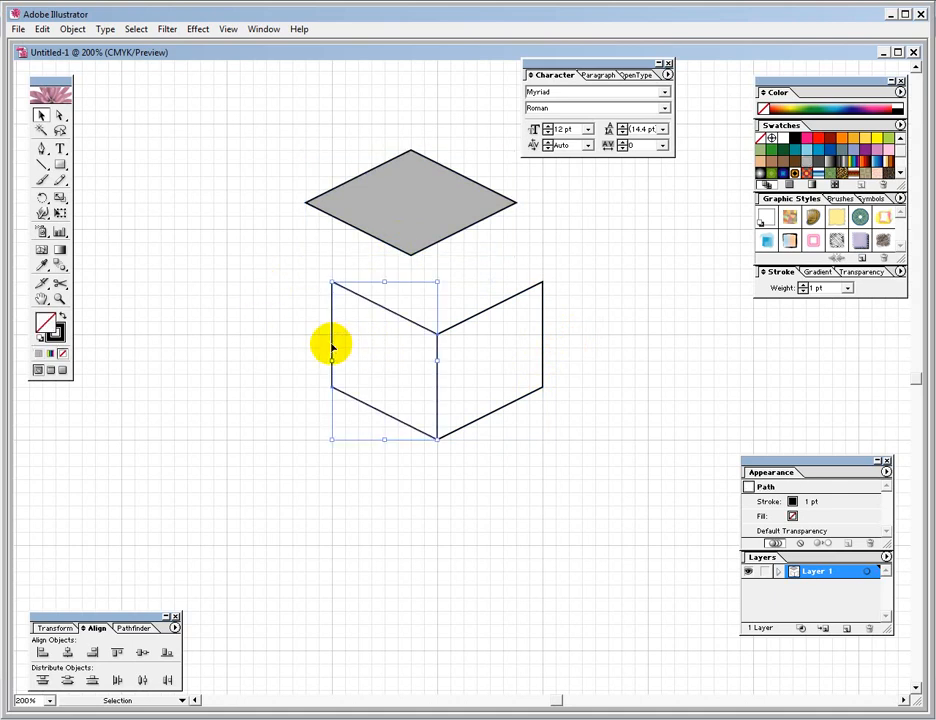
pyautogui.moveTo(197, 265); pyautogui.dragTo(420, 391)
pyautogui.press('Left')
pyautogui.press('Left')
pyautogui.press('Left')
pyautogui.press('Left')
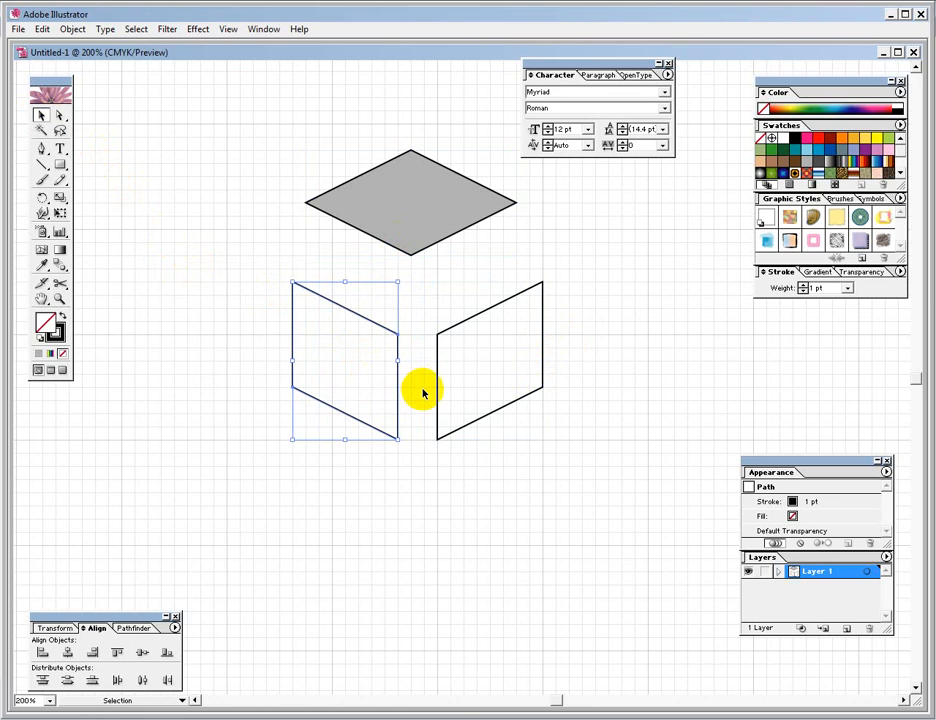
# - Undo the moves of the left side face and the top face, keeping the cube ungrouped
pyautogui.click(549, 307)
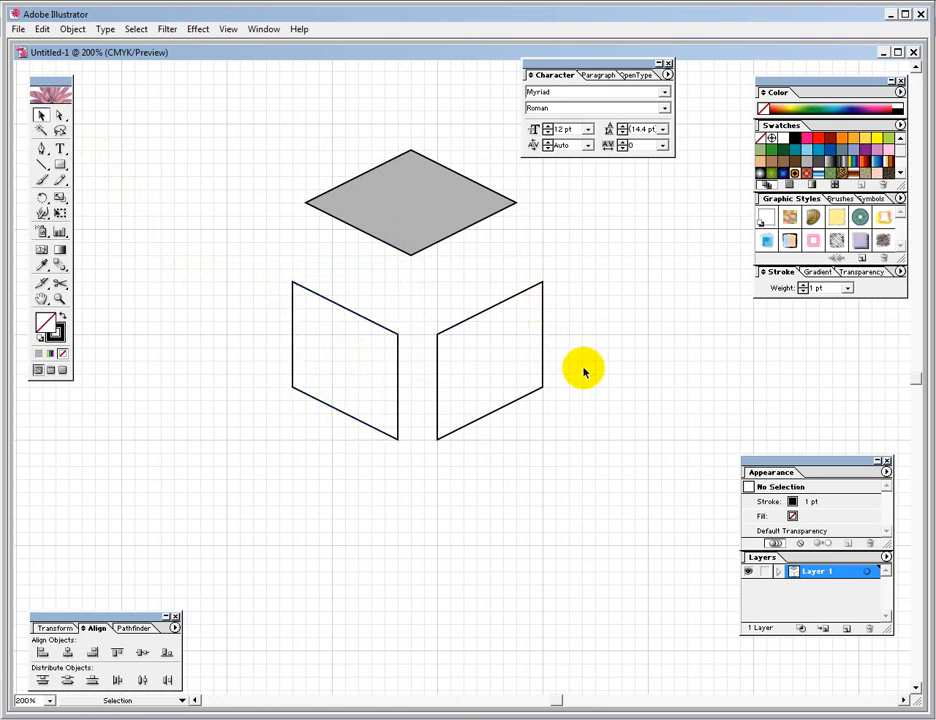
pyautogui.hotkey('ctrl', 'z')
pyautogui.hotkey('ctrl', 'z')
pyautogui.hotkey('ctrl', 'z')
pyautogui.hotkey('ctrl', 'z')
pyautogui.hotkey('ctrl', 'z')
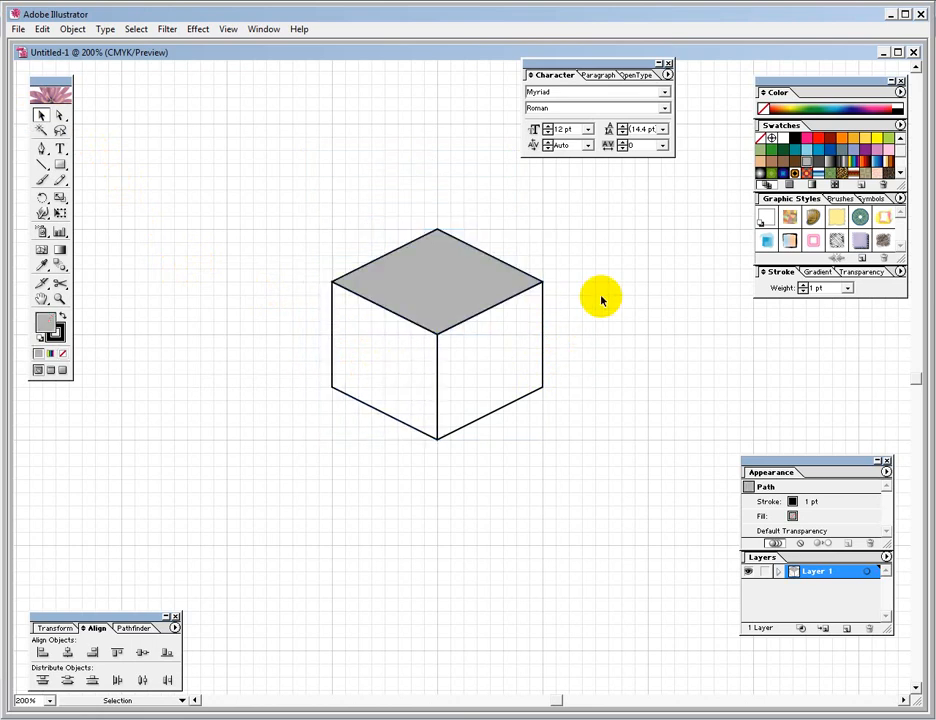
# - Select all three faces of the reassembled cube, group them again, and clear the selection
pyautogui.moveTo(391, 215); pyautogui.dragTo(468, 349)
pyautogui.rightClick(450, 310)
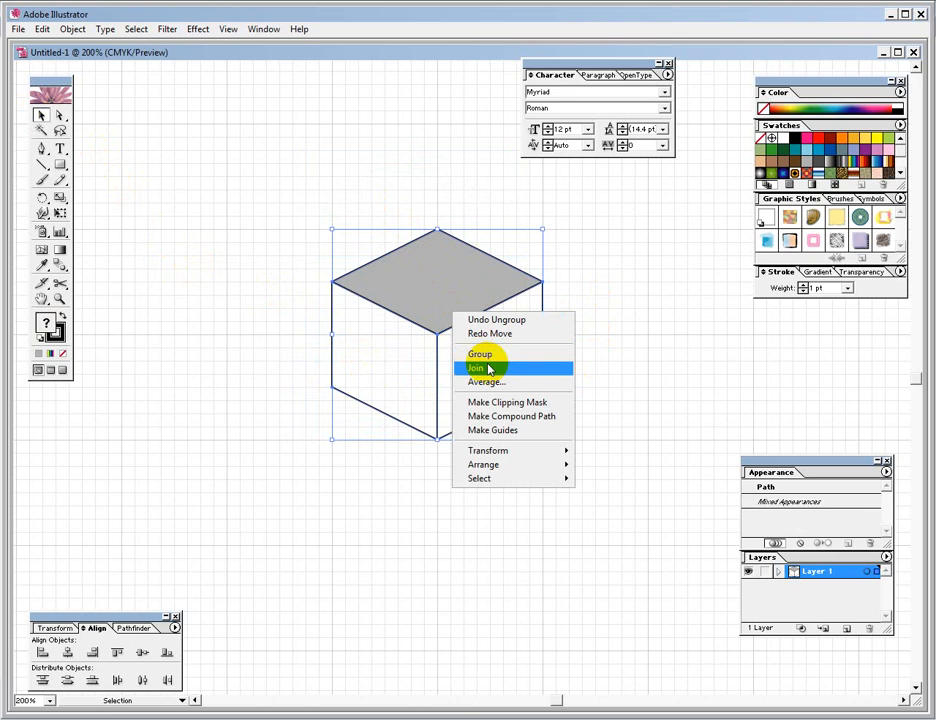
pyautogui.click(482, 355)
pyautogui.click(574, 309)
# - Select and deselect the regrouped cube by an edge and by its grey top to check that the faces select together
pyautogui.click(452, 330)
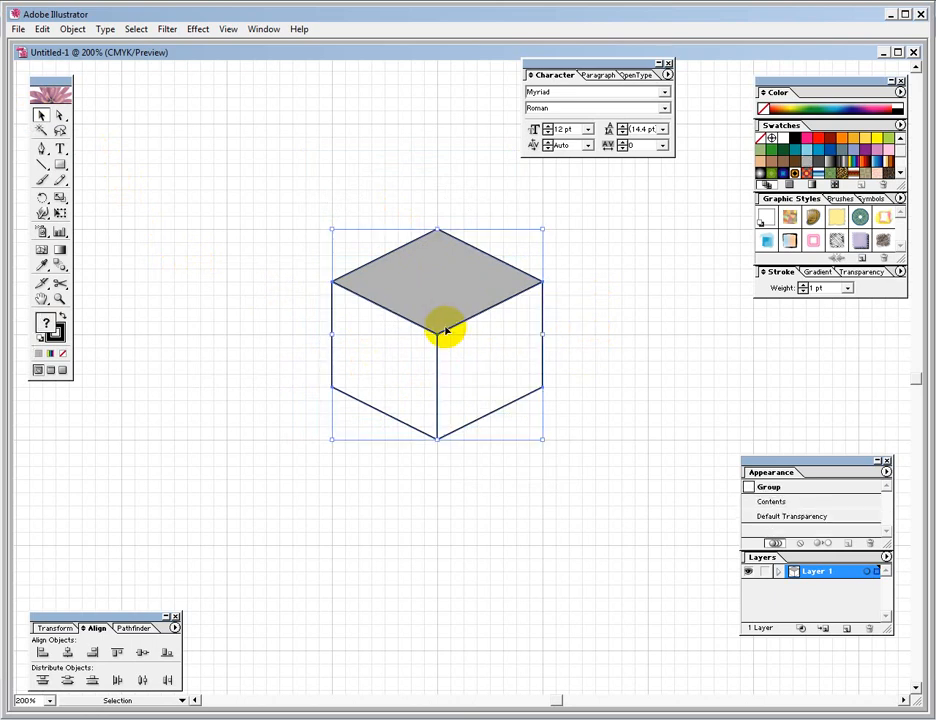
pyautogui.click(428, 200)
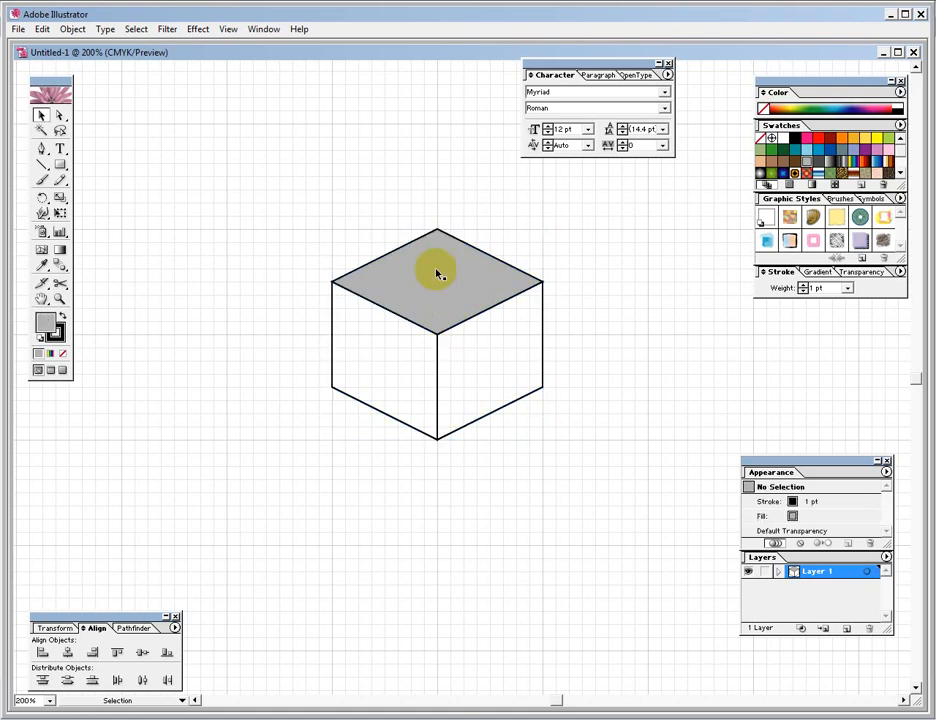
pyautogui.click(436, 284)
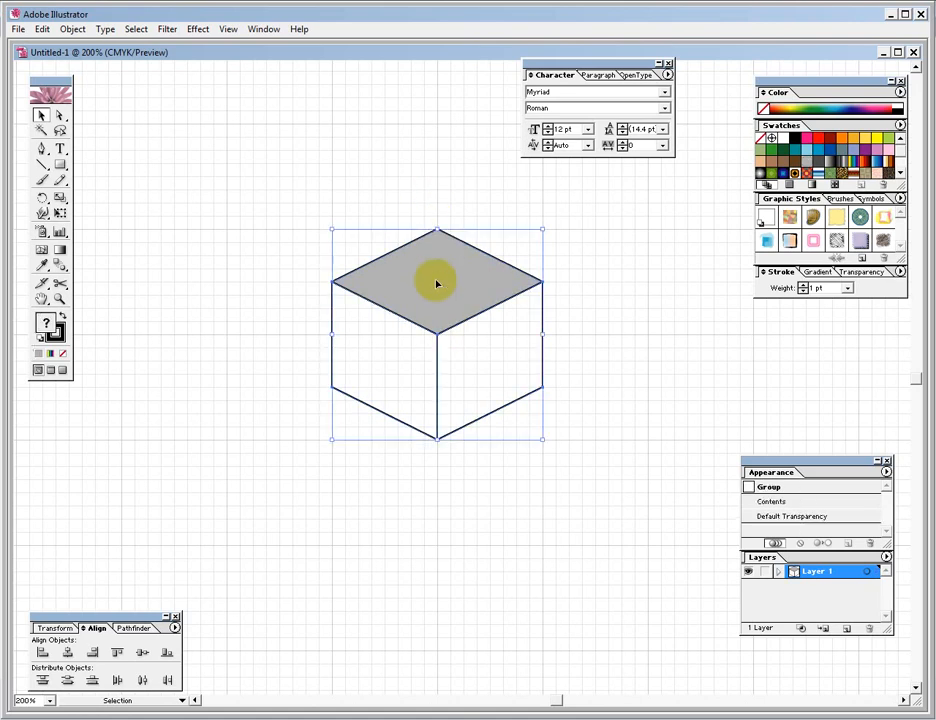
pyautogui.click(420, 212)
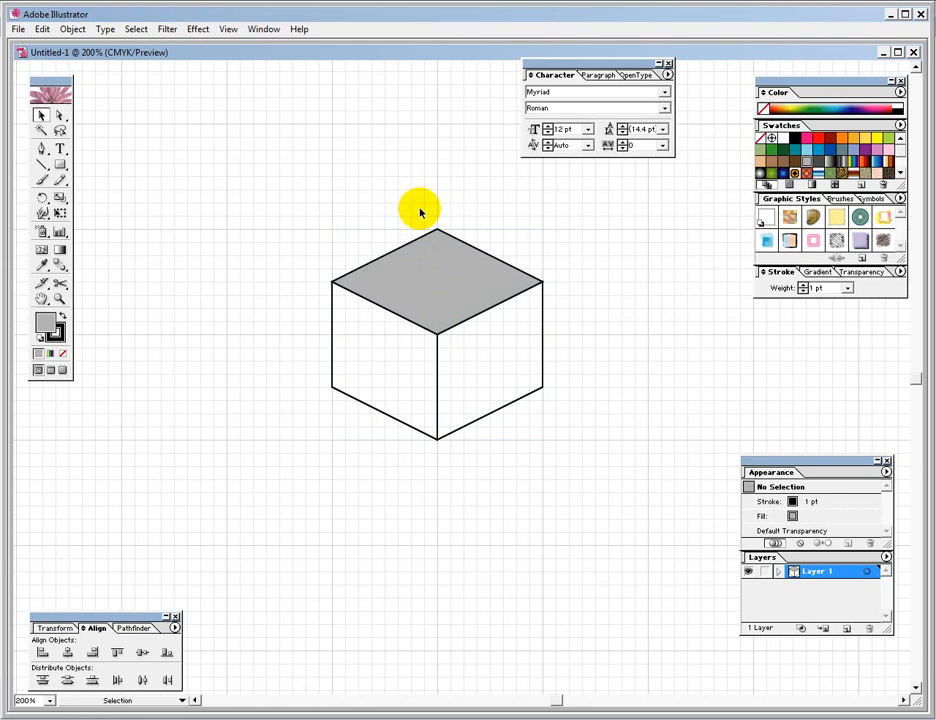
# - Duplicate the grouped cube to the right so the copy's left edge meets the original's right edge, and deselect it
pyautogui.click(445, 276)
pyautogui.moveTo(445, 276); pyautogui.dragTo(666, 282)
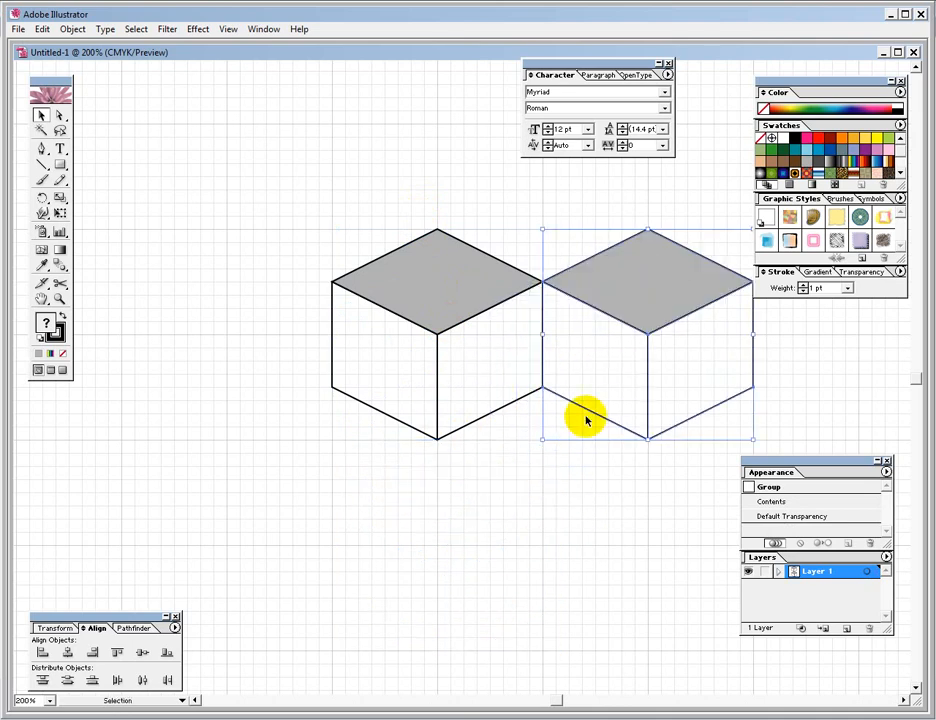
pyautogui.click(541, 535)
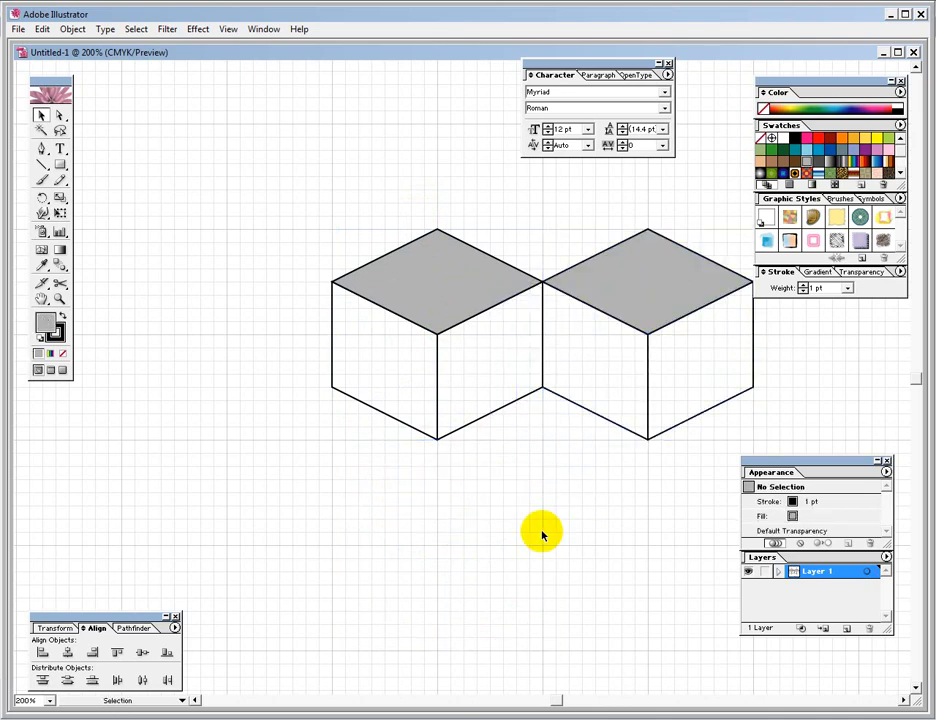
pyautogui.hotkey('ctrl', '1')
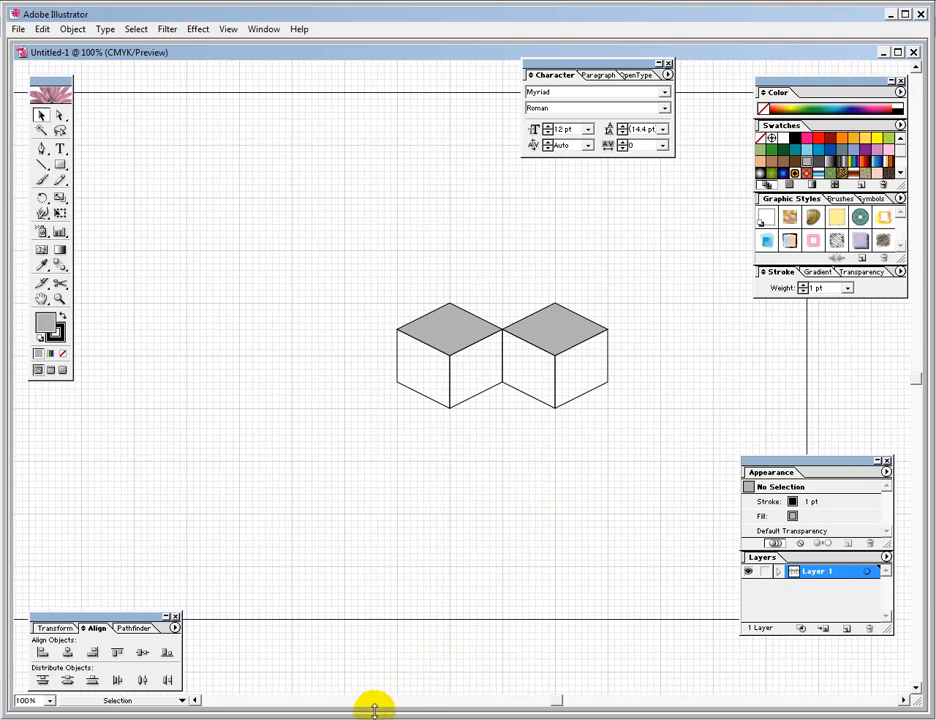